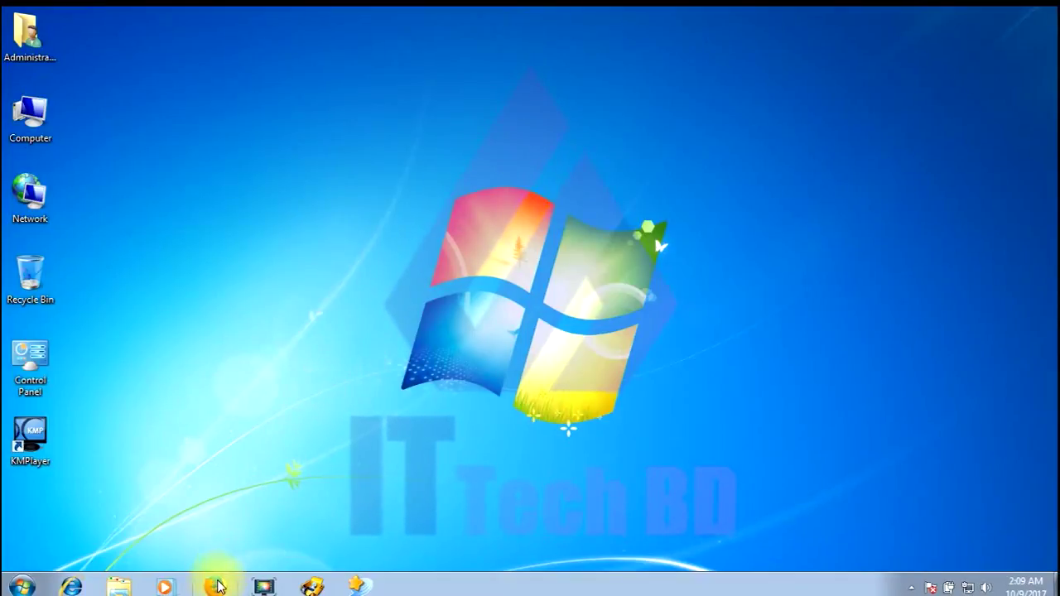
# Launch Firefox and go to edelivery.oracle.com from the address bar.
pyautogui.click(218, 586)
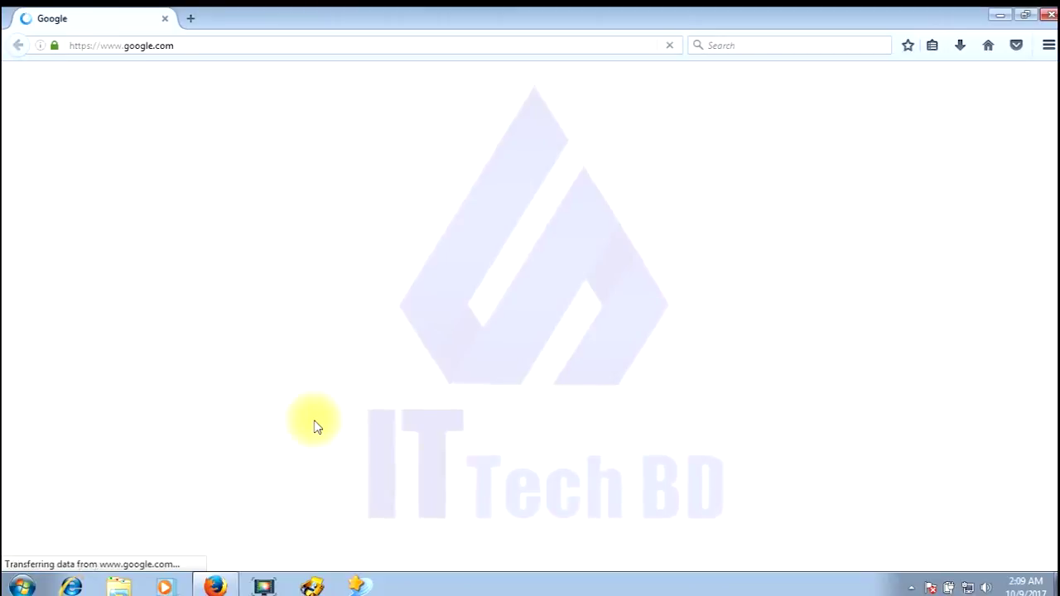
pyautogui.click(233, 51)
pyautogui.write('edelivery.oracle.com/')
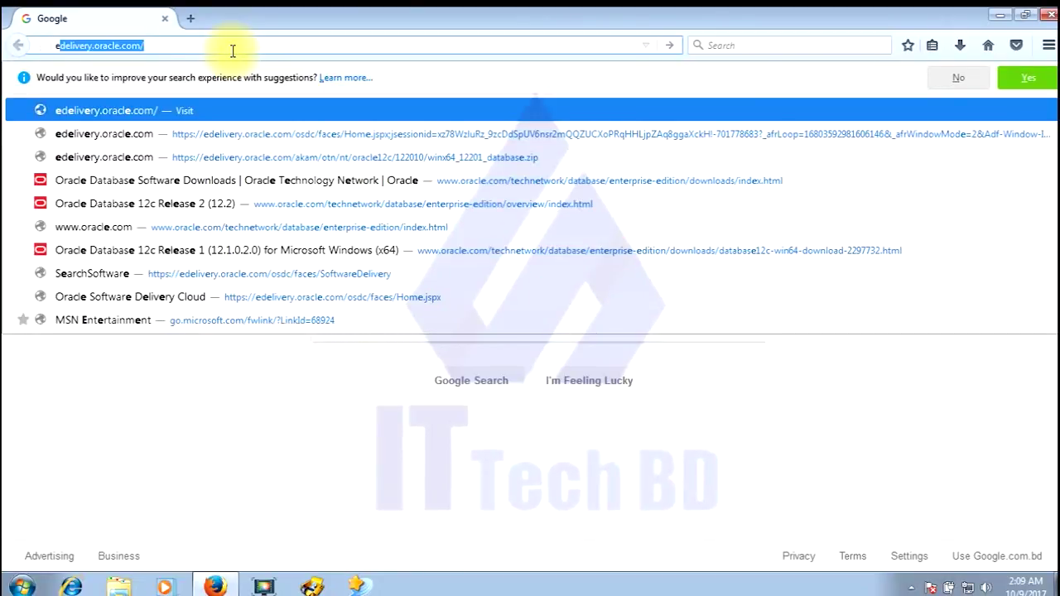
pyautogui.press('Return')
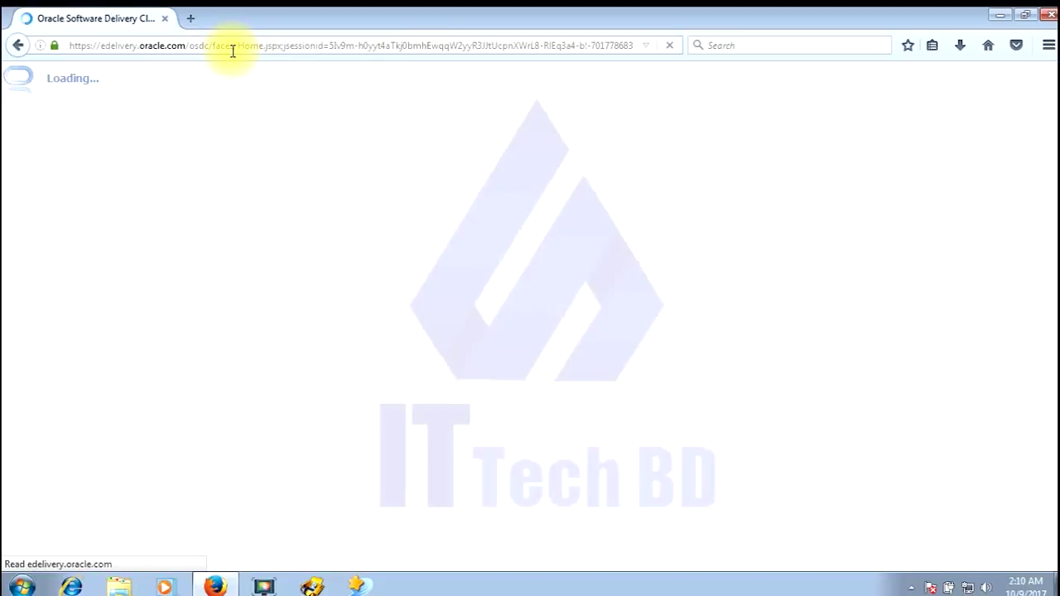
# Sign in to the delivery site with the account's username and password.
pyautogui.click(388, 155)
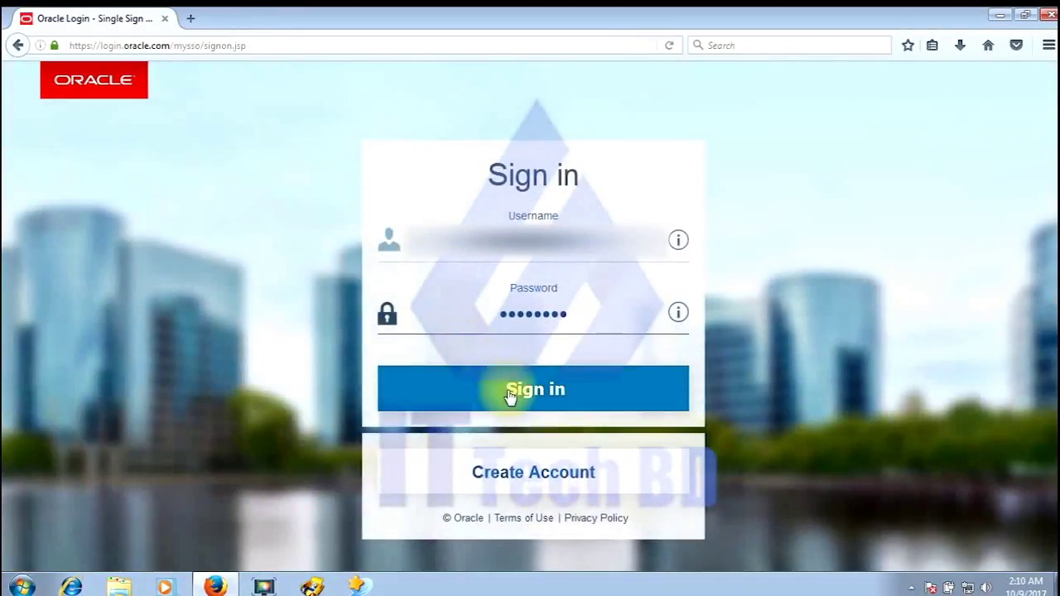
pyautogui.click(509, 396)
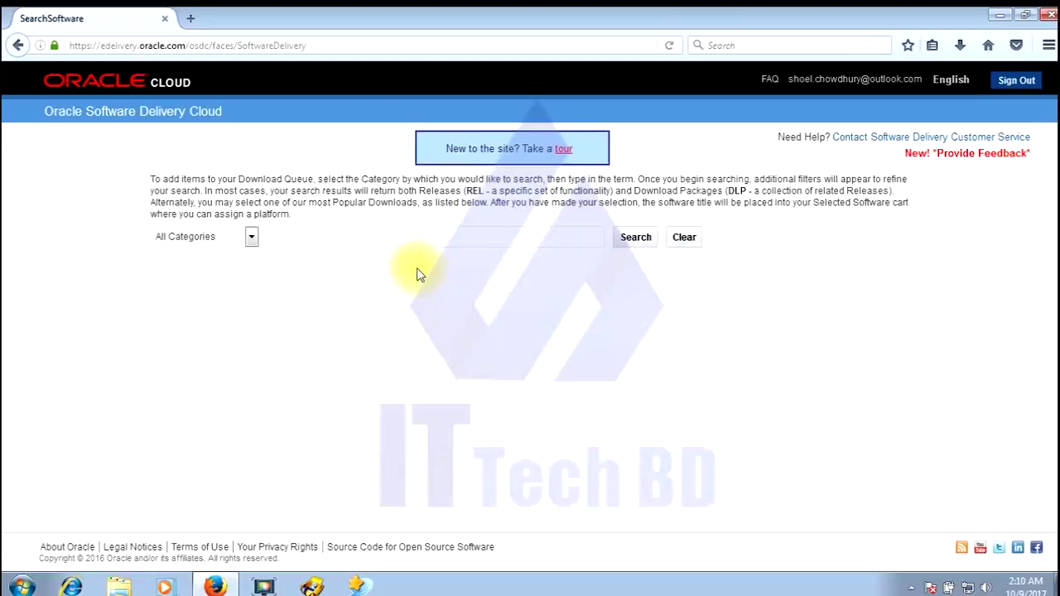
# Search 'primavera p6 pr' and add the Primavera P6 Professional Project Management 17.7.0.0.0 package.
pyautogui.click(411, 244)
pyautogui.write('primav')
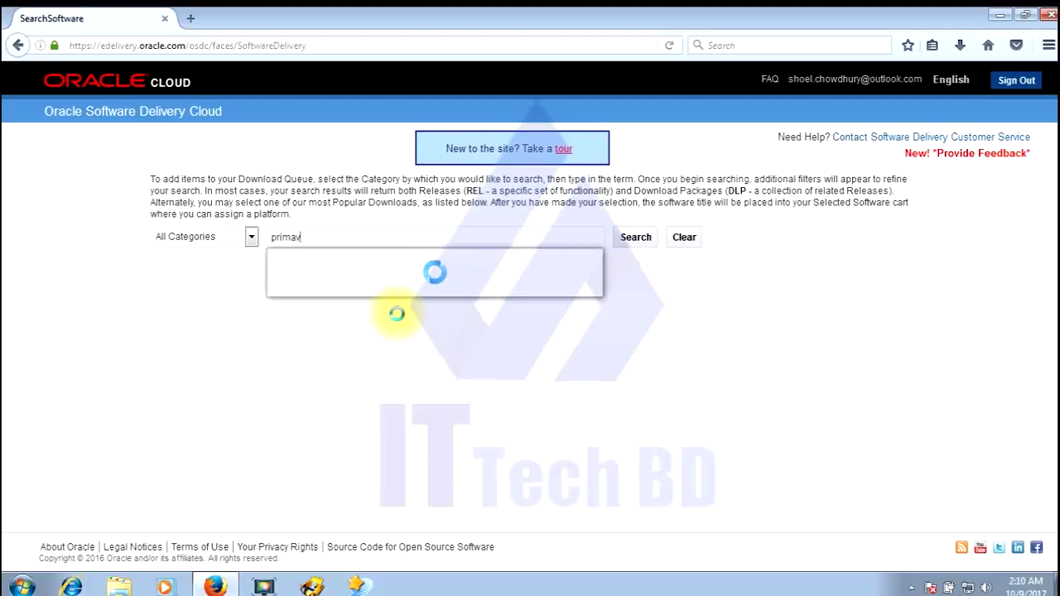
pyautogui.write('era p6 p')
pyautogui.write('r')
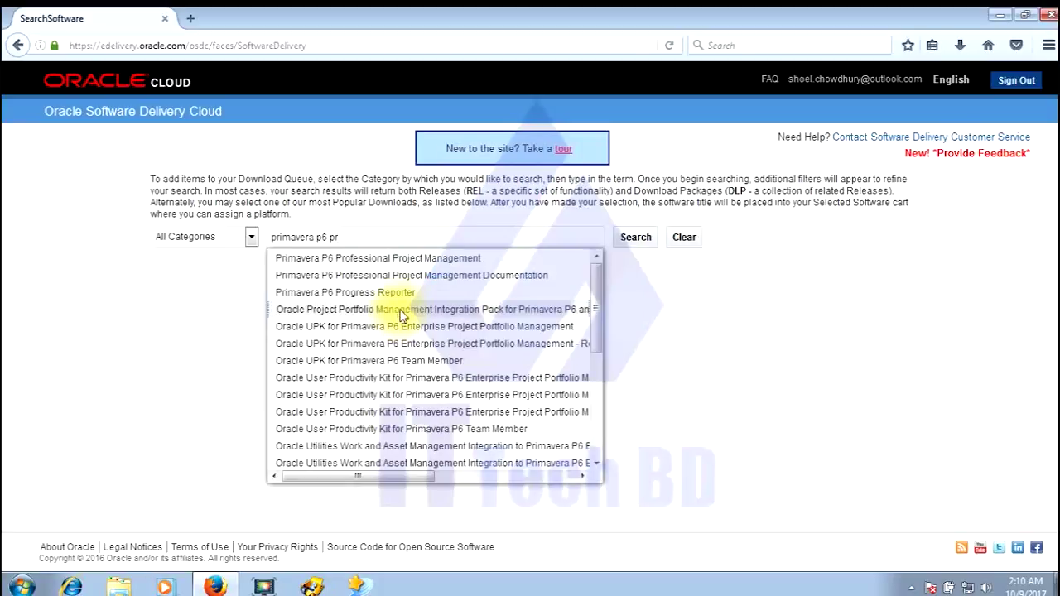
pyautogui.click(409, 263)
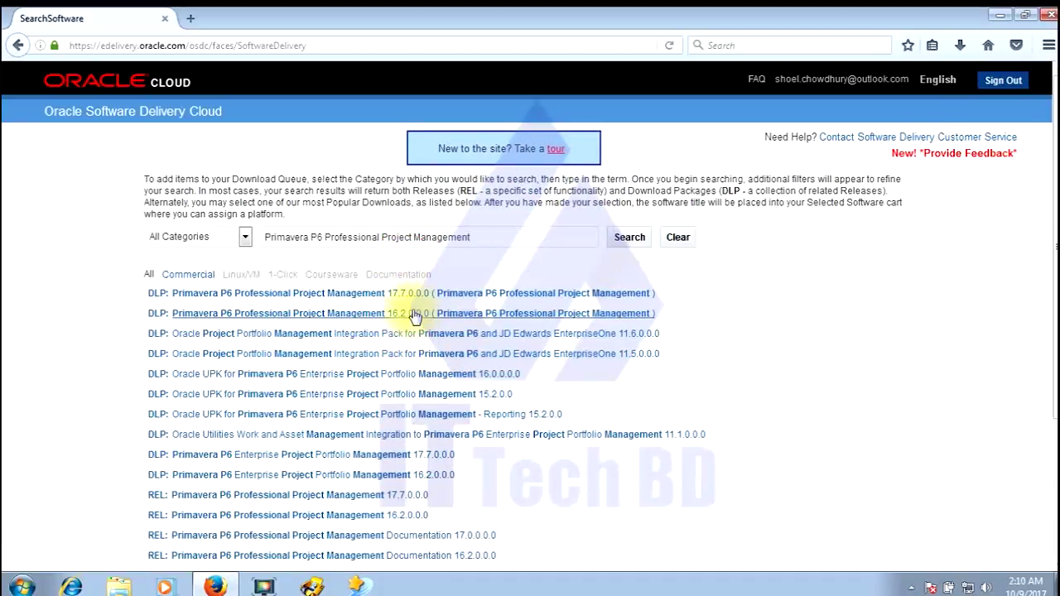
pyautogui.click(398, 298)
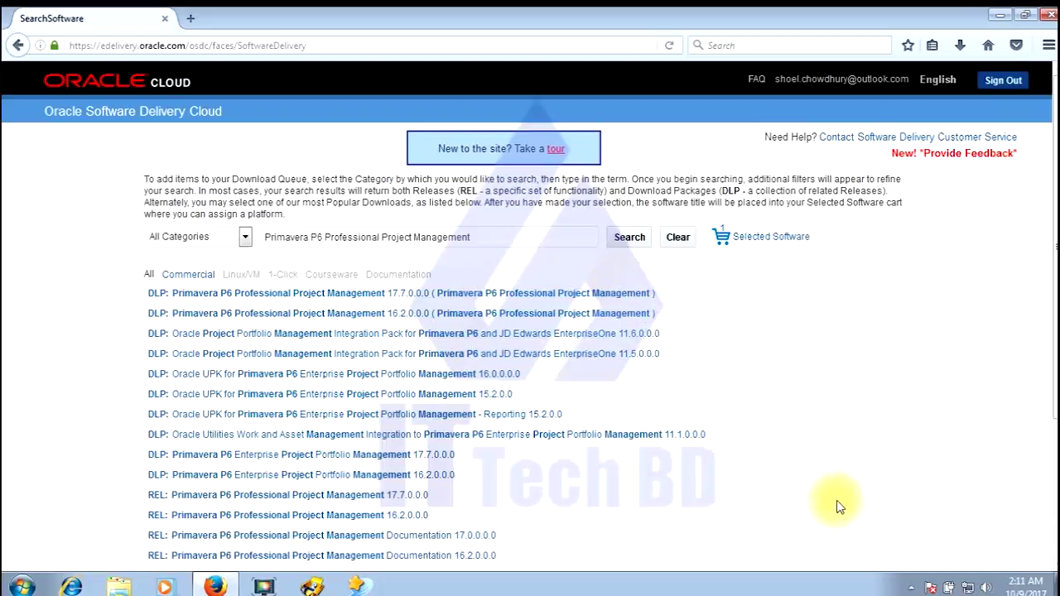
pyautogui.click(763, 238)
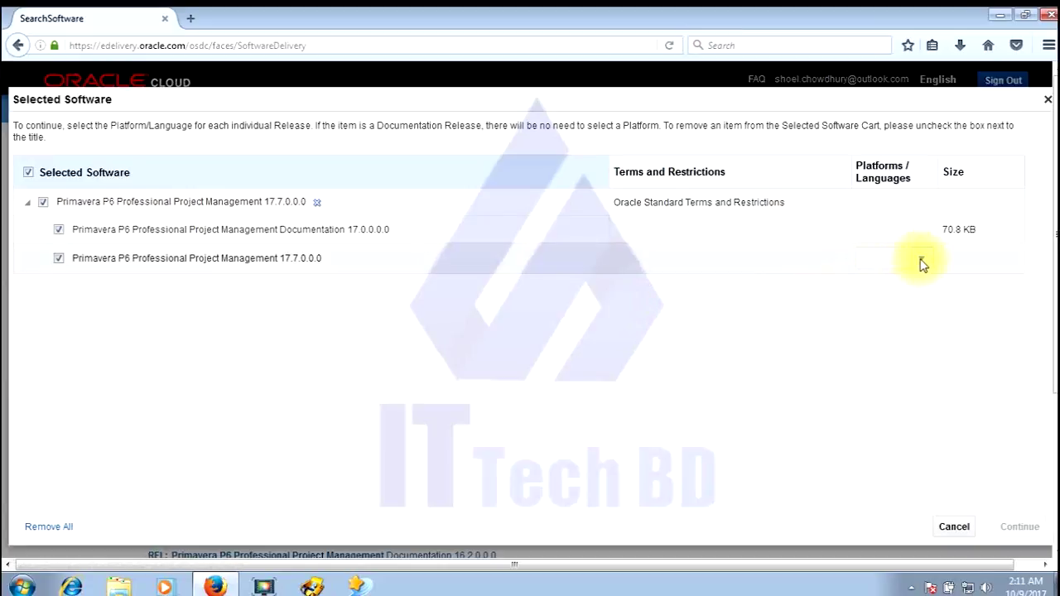
# Choose Microsoft Windows x64 (64-bit) as the 17.7.0.0.0 platform and continue.
pyautogui.click(921, 262)
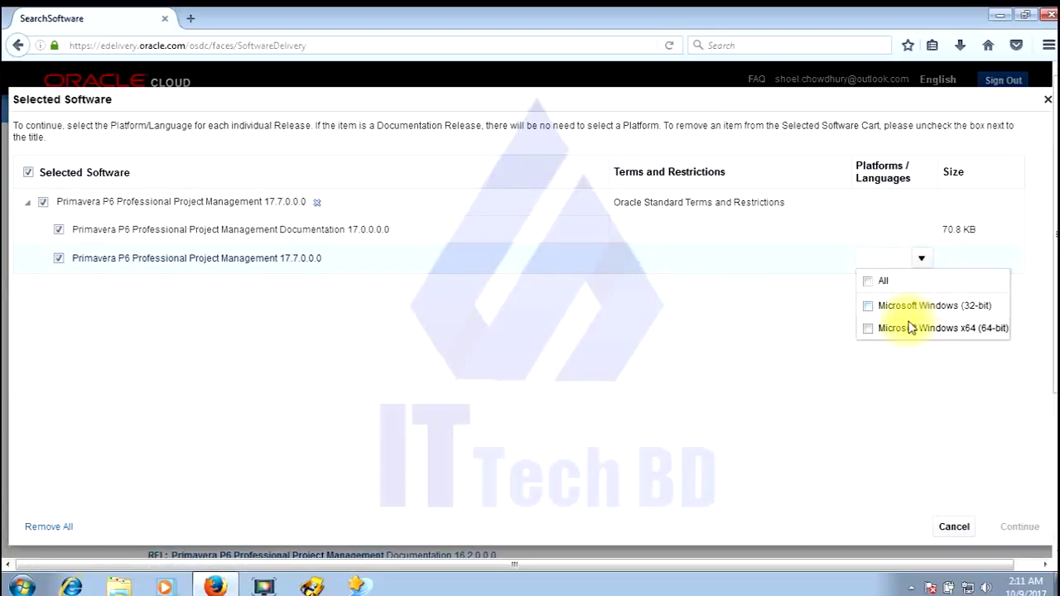
pyautogui.click(868, 331)
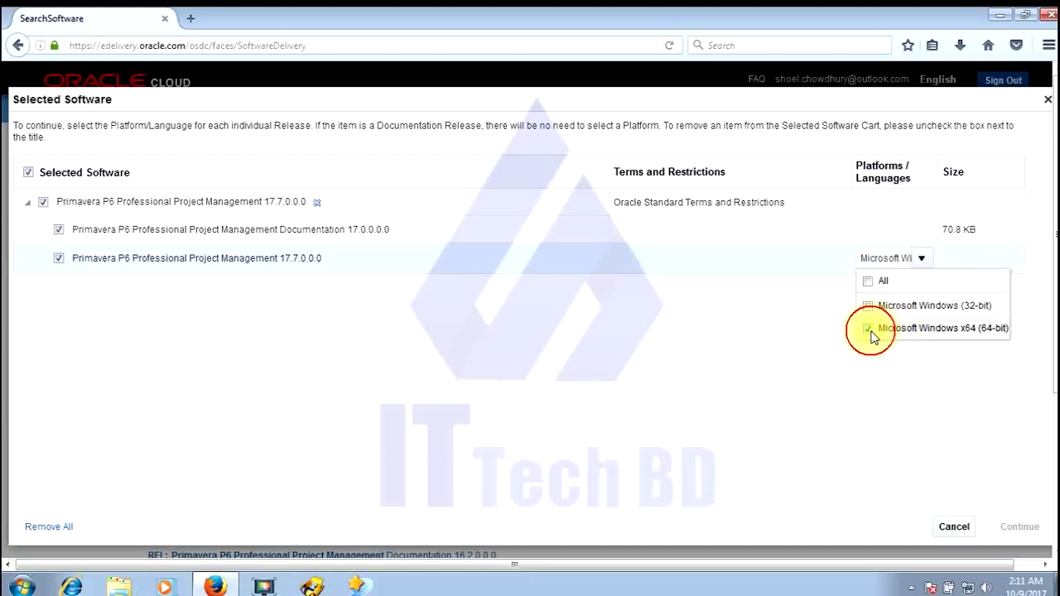
pyautogui.click(922, 469)
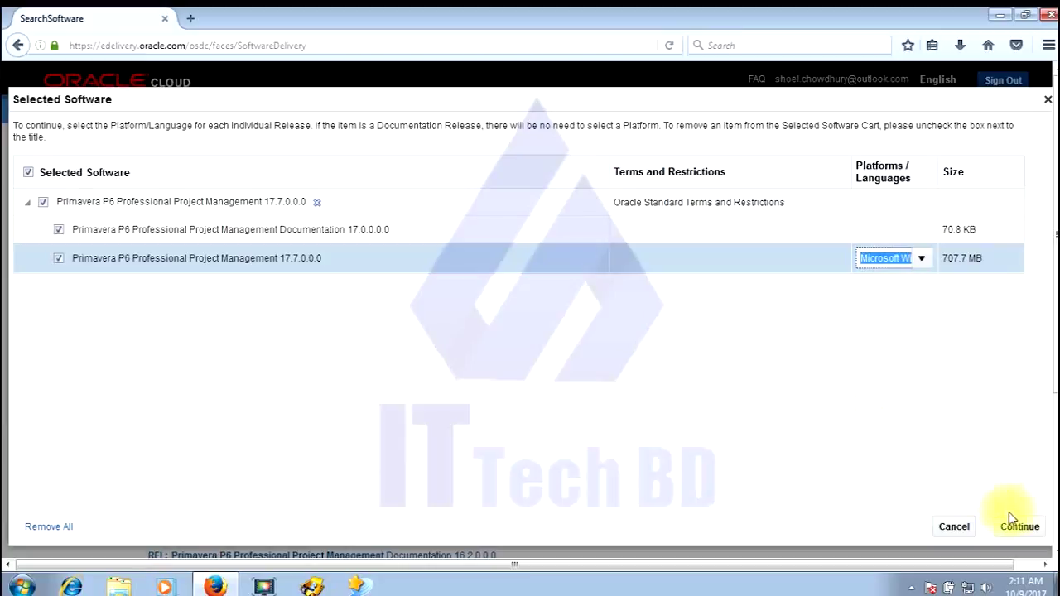
pyautogui.click(1015, 528)
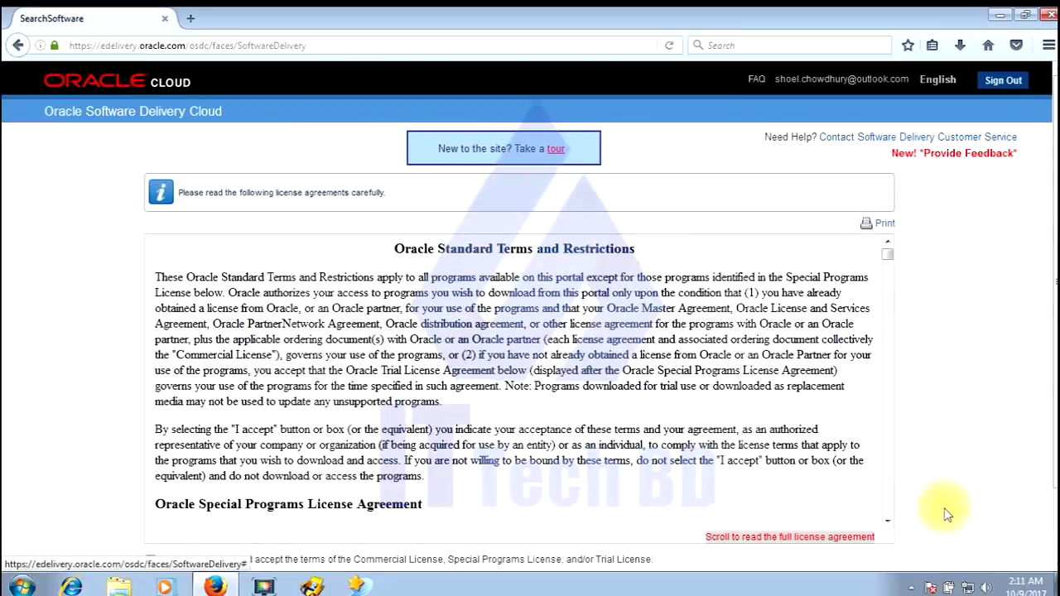
# Review the license agreement, tick 'I have reviewed and accept', and continue to the download files.
pyautogui.click(888, 520)
pyautogui.moveTo(888, 520); pyautogui.dragTo(889, 523)
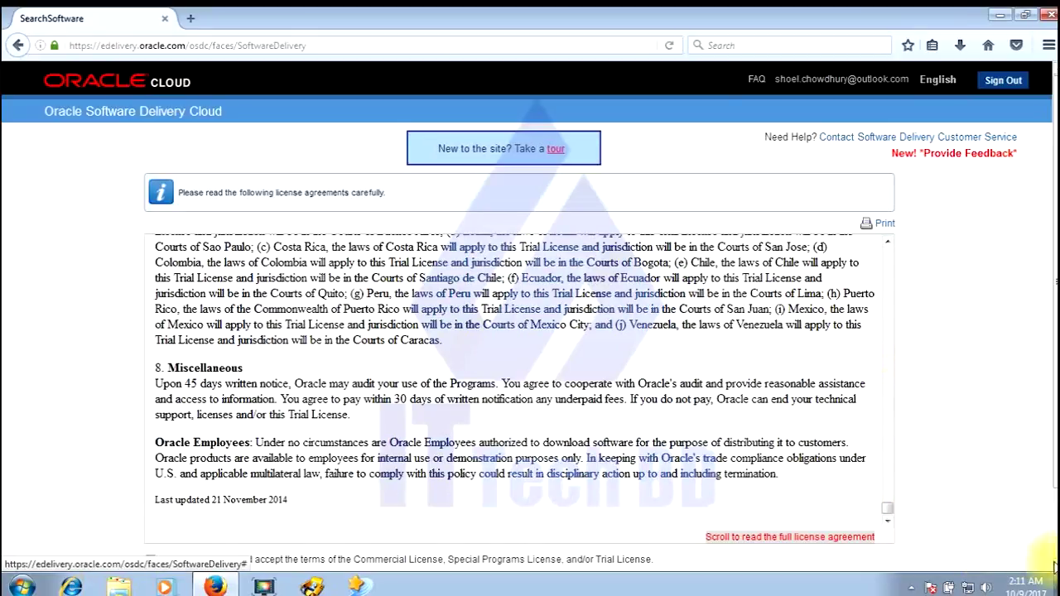
pyautogui.scroll(-2, 1049, 563)
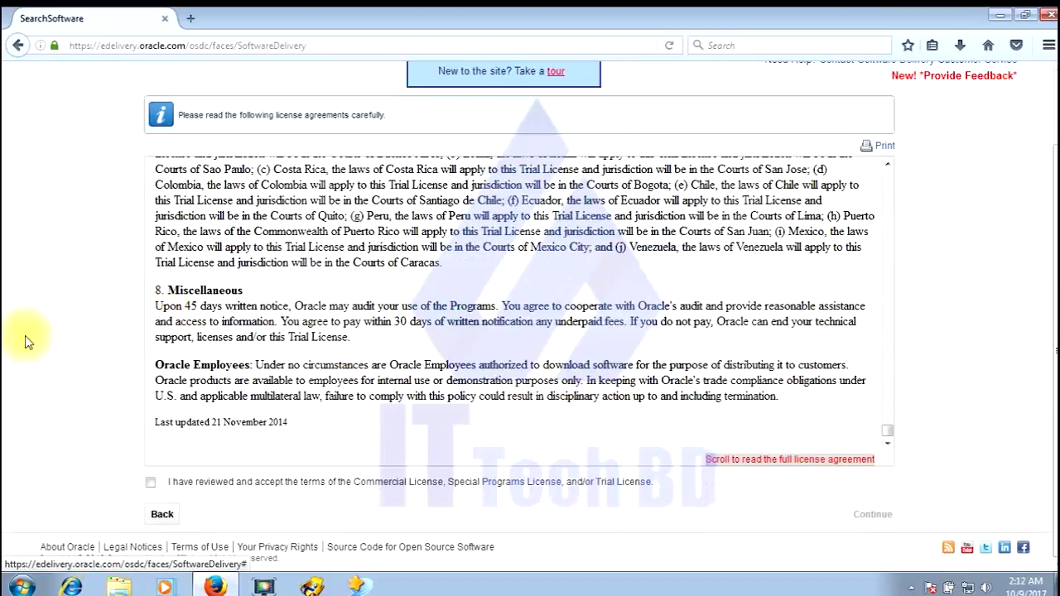
pyautogui.click(151, 486)
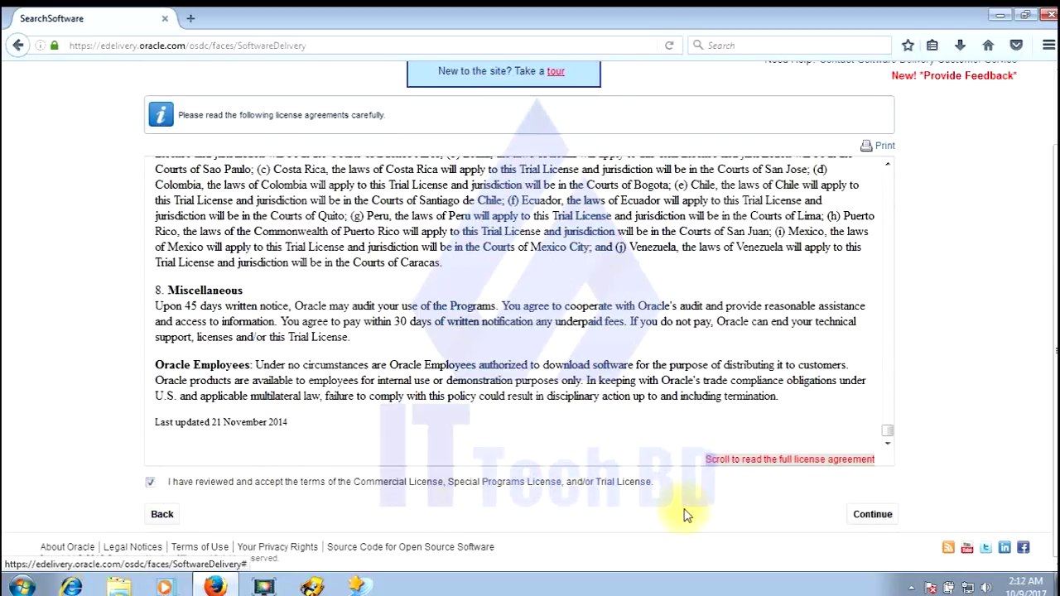
pyautogui.click(874, 515)
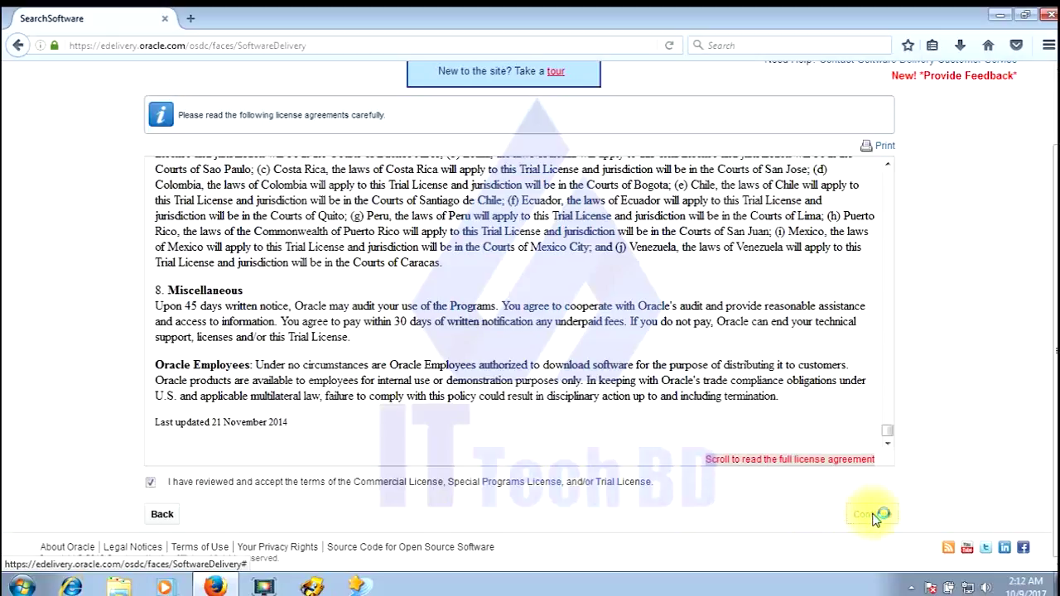
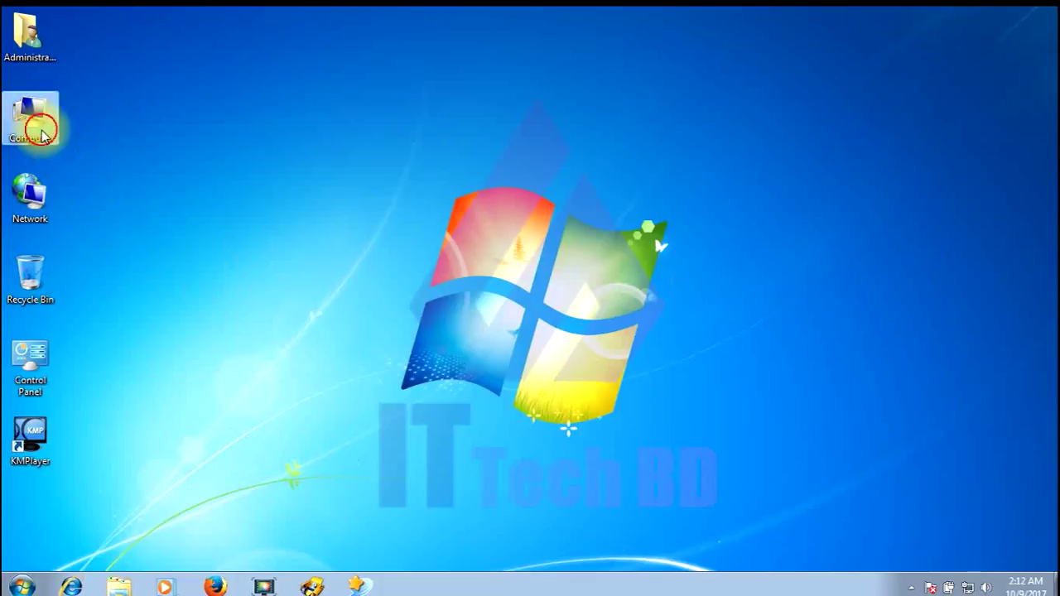
# Run setup from D:\Tutorial\Primavera p6\1.Primavera p6 17.7\P6_Pro_R177, then minimize Explorer.
pyautogui.click(416, 134)
pyautogui.doubleClick(416, 134)
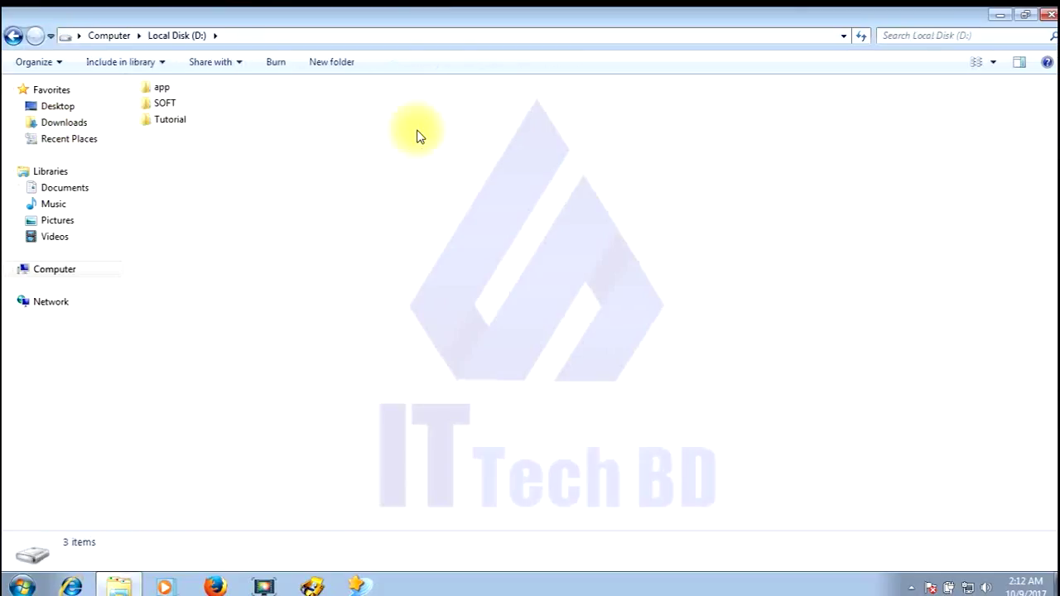
pyautogui.doubleClick(175, 122)
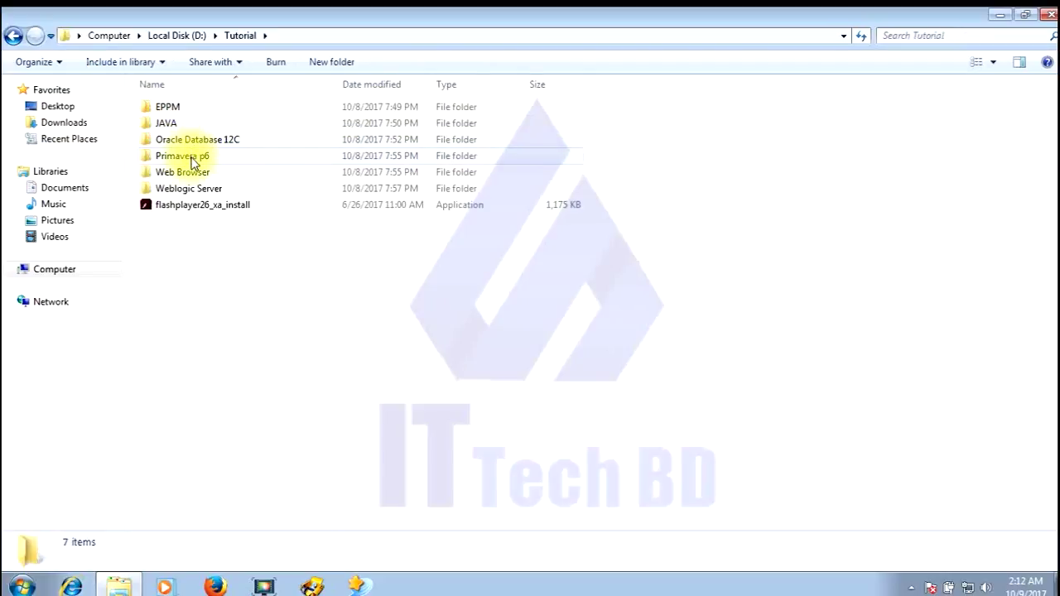
pyautogui.doubleClick(193, 158)
pyautogui.doubleClick(208, 115)
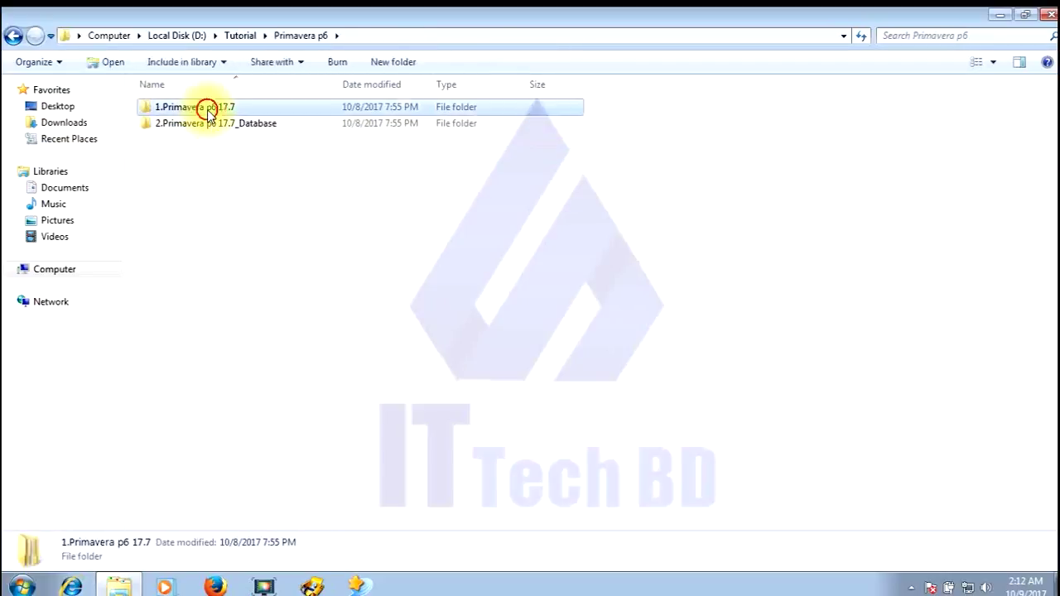
pyautogui.doubleClick(208, 115)
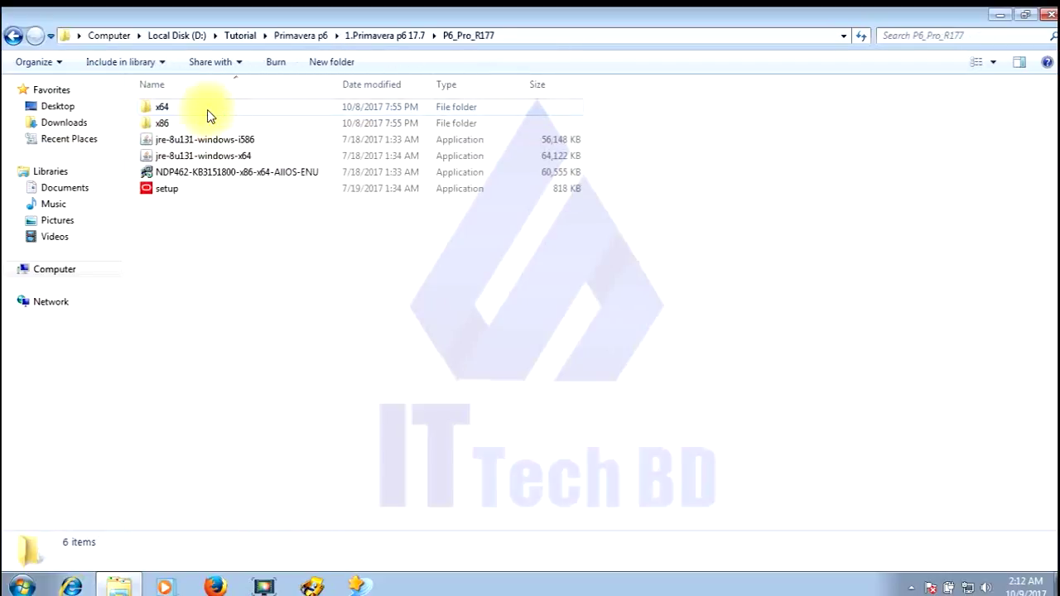
pyautogui.click(162, 195)
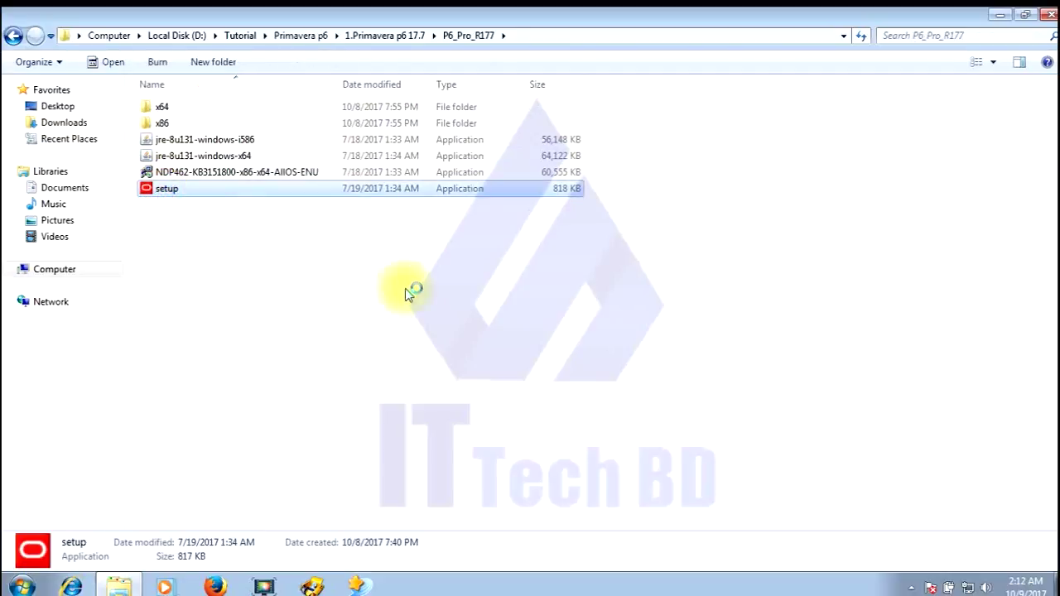
pyautogui.click(992, 15)
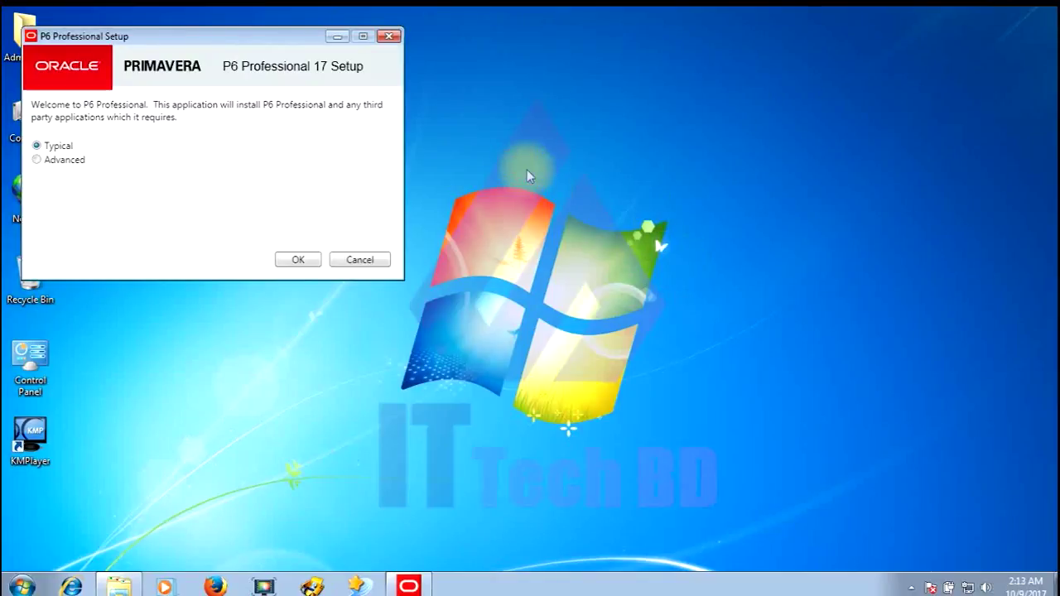
# Choose the Advanced installation type for P6 Professional.
pyautogui.click(37, 160)
pyautogui.click(303, 262)
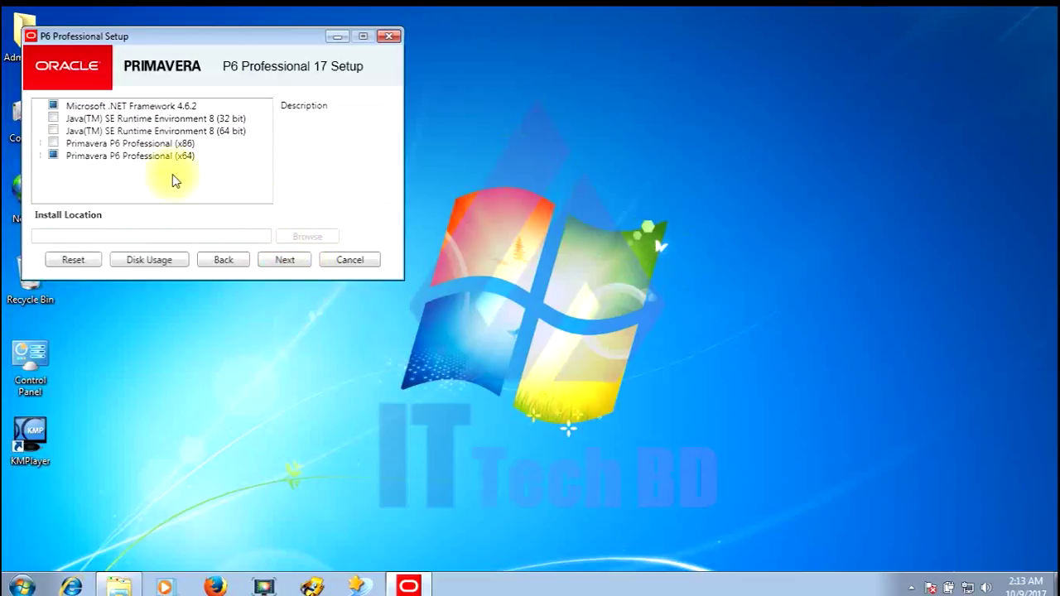
pyautogui.click(149, 173)
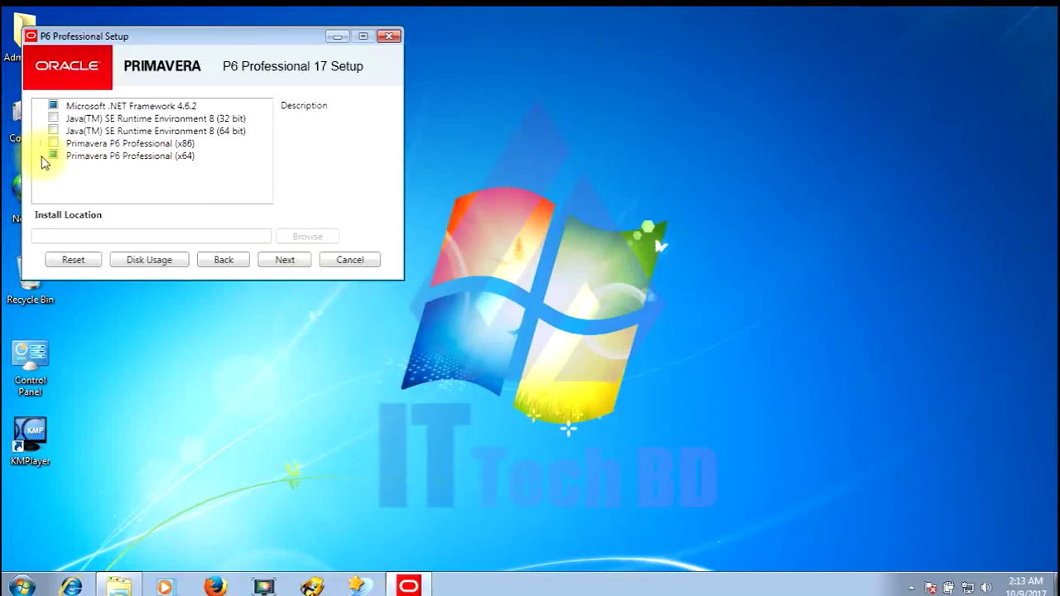
# Add Administration Configuration to the x64 components and proceed to installing.
pyautogui.click(40, 155)
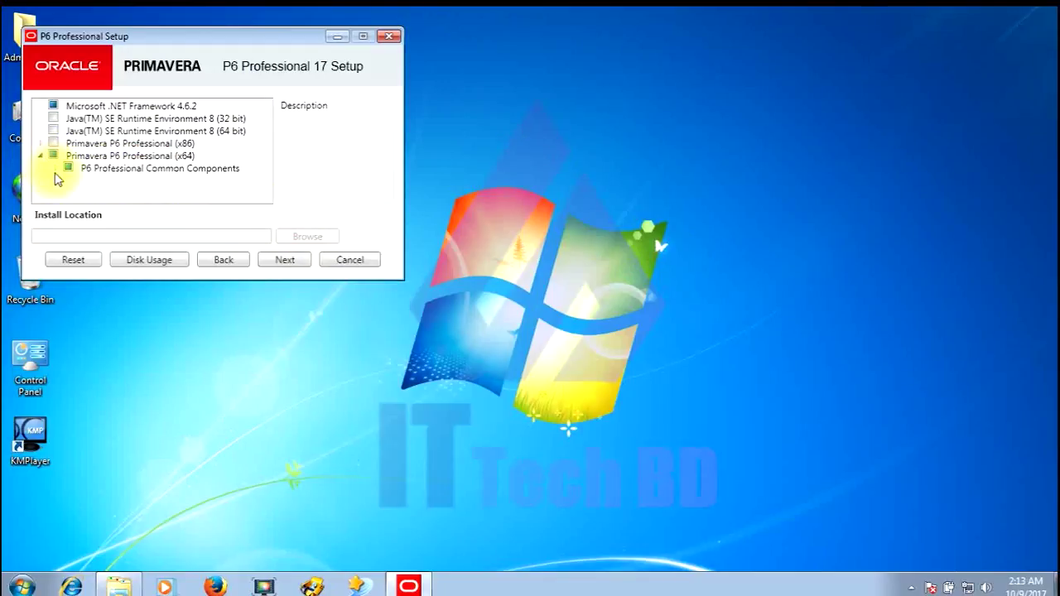
pyautogui.click(56, 169)
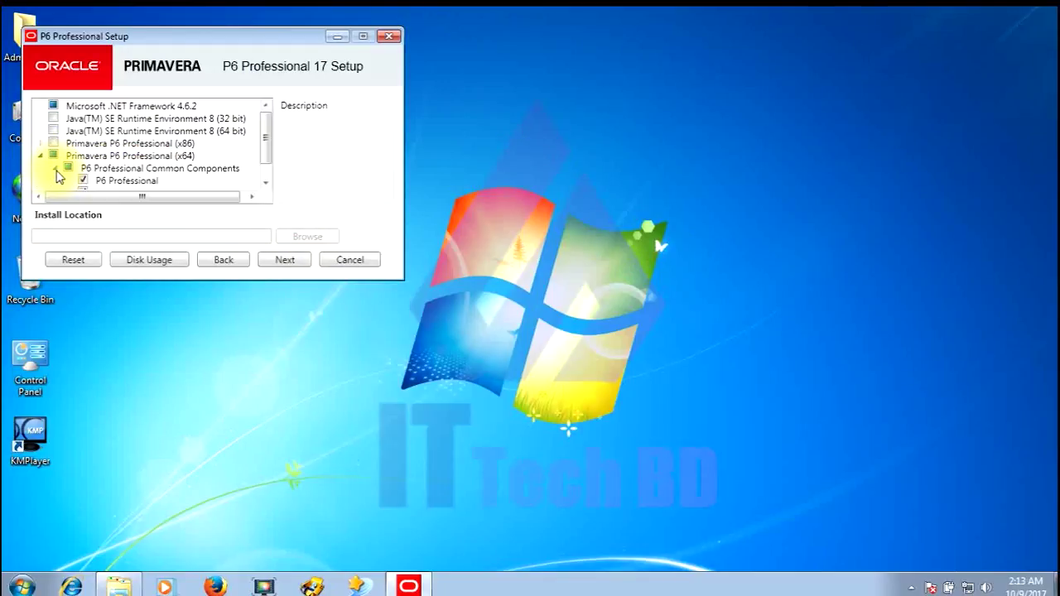
pyautogui.click(265, 183)
pyautogui.click(265, 184)
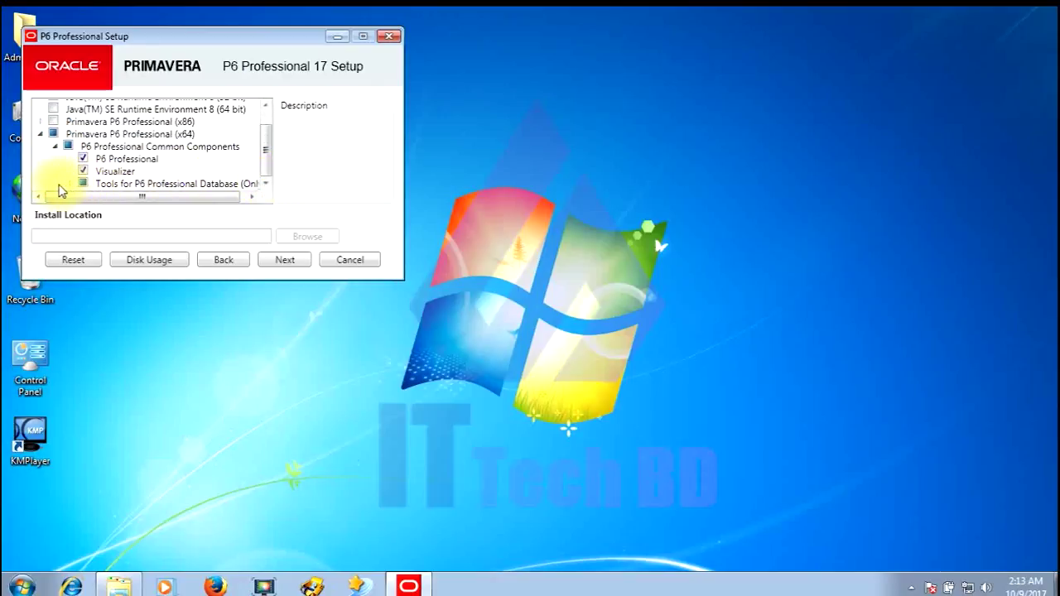
pyautogui.click(71, 183)
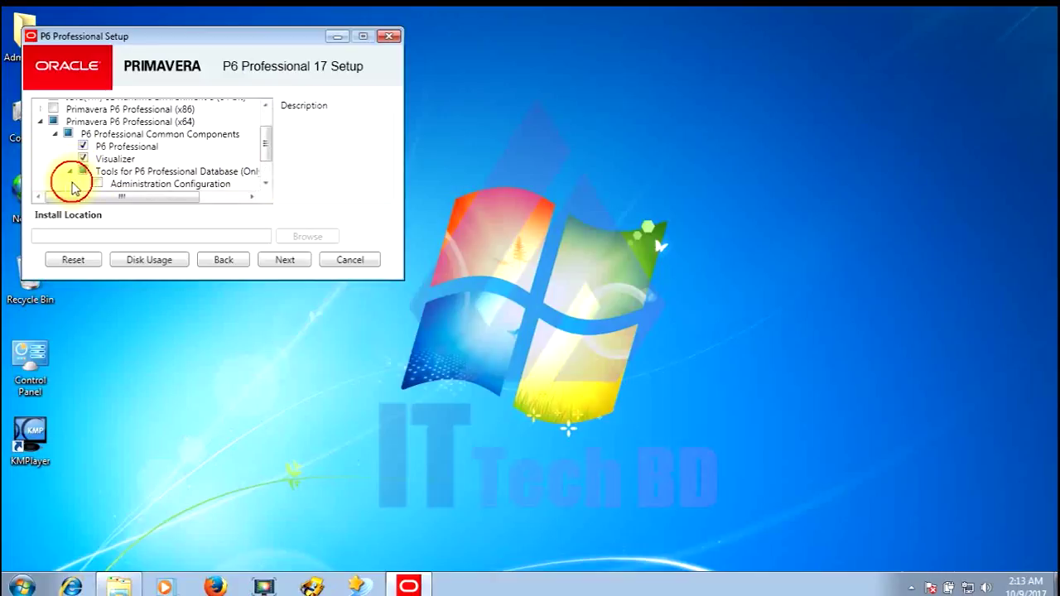
pyautogui.click(265, 183)
pyautogui.click(265, 183)
pyautogui.click(265, 183)
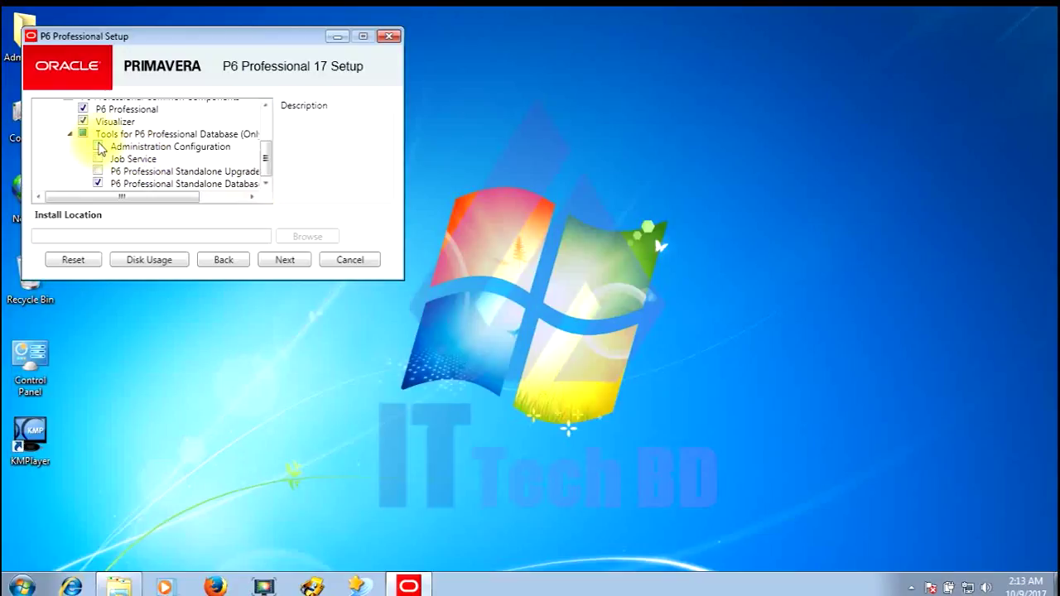
pyautogui.click(98, 147)
pyautogui.click(286, 263)
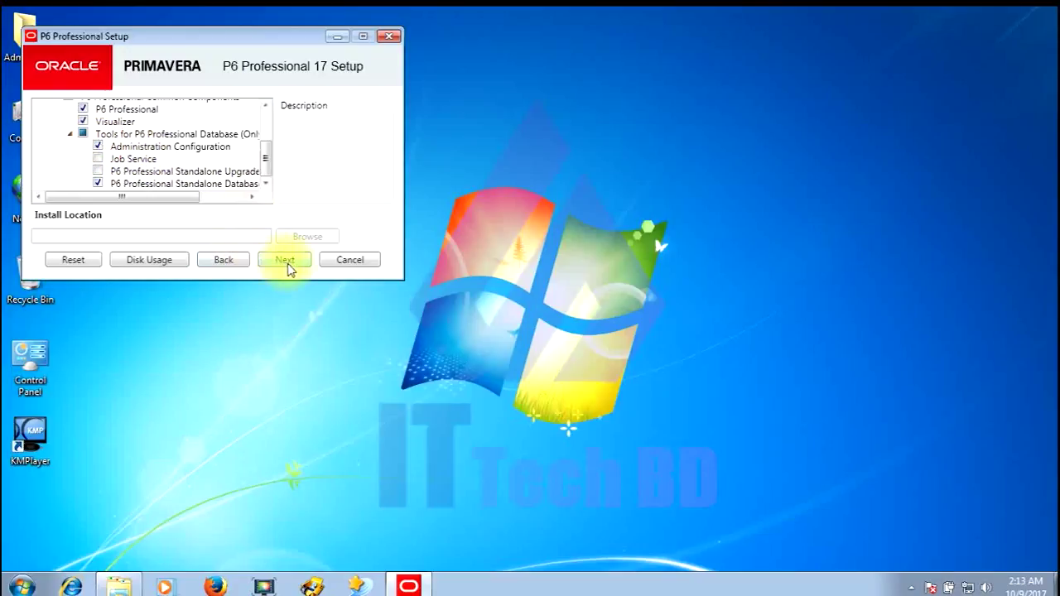
pyautogui.click(290, 261)
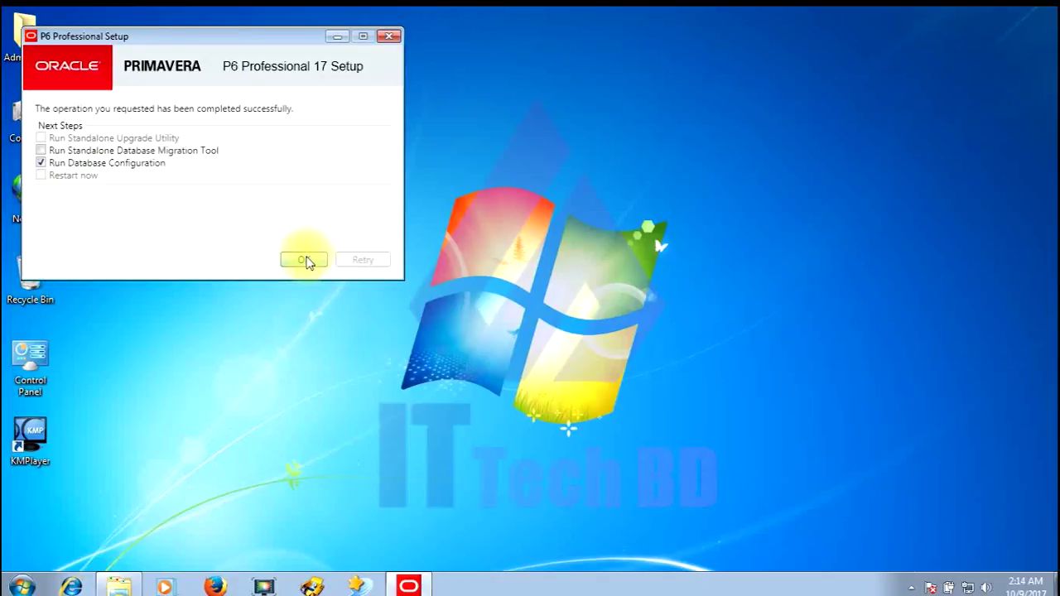
# Finish the installation with Run Database Configuration left checked.
pyautogui.click(306, 261)
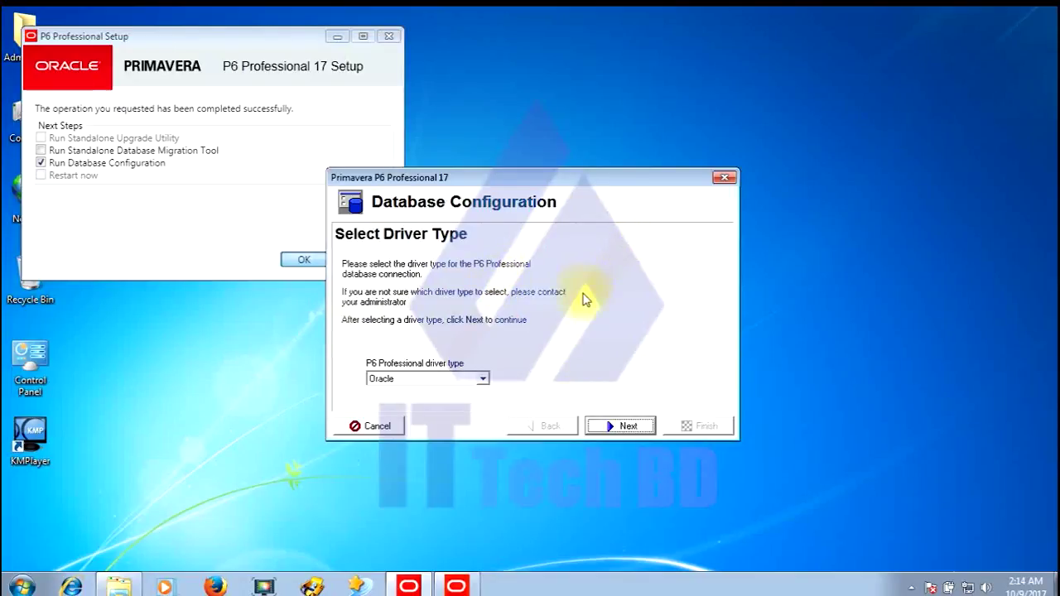
# Choose the P6 Pro Standalone (SQLite) driver and add a new standalone database.
pyautogui.click(484, 381)
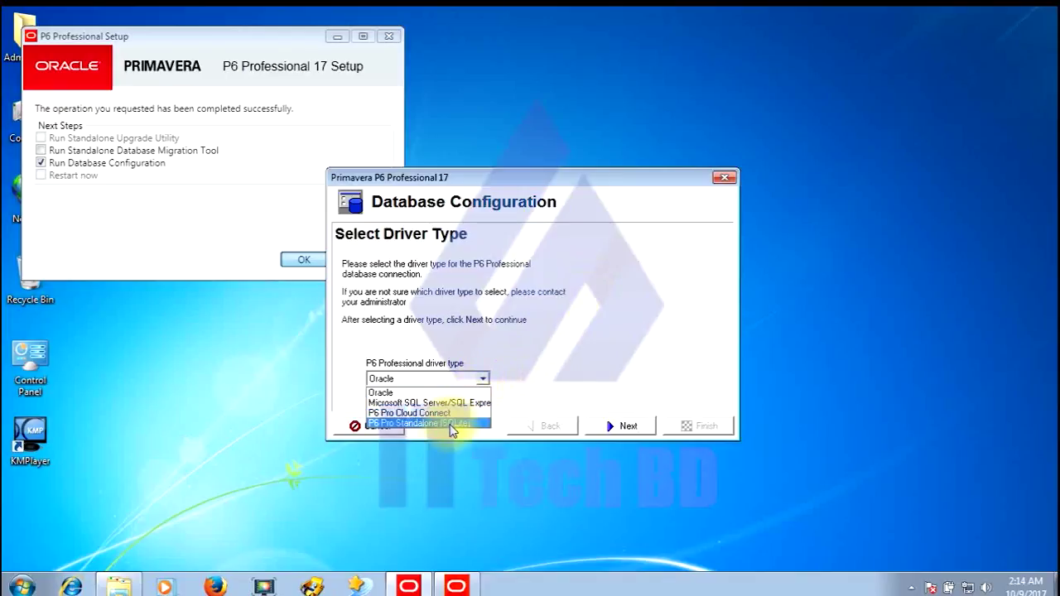
pyautogui.click(452, 424)
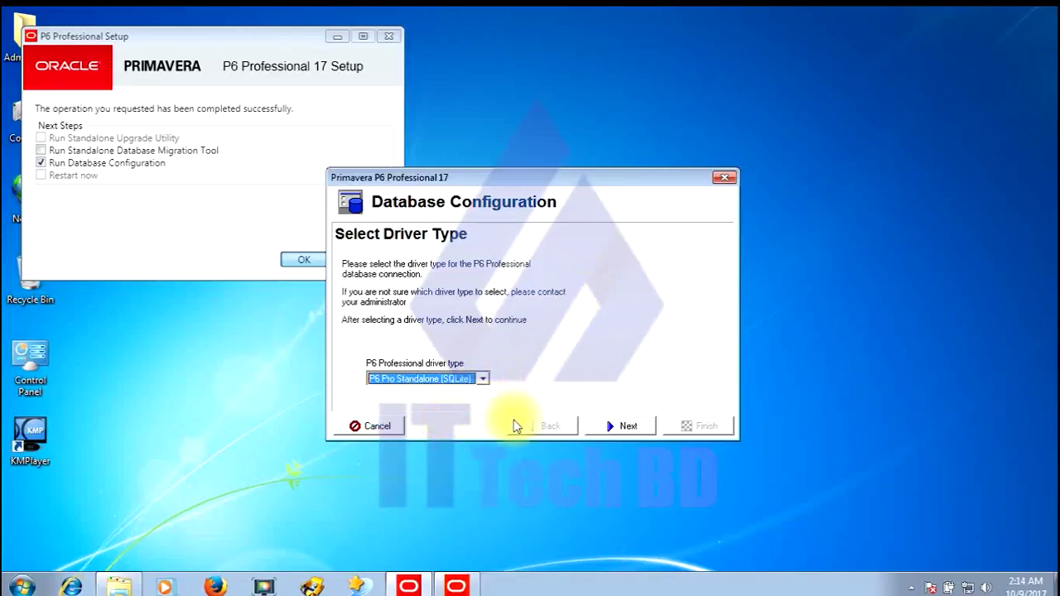
pyautogui.click(622, 428)
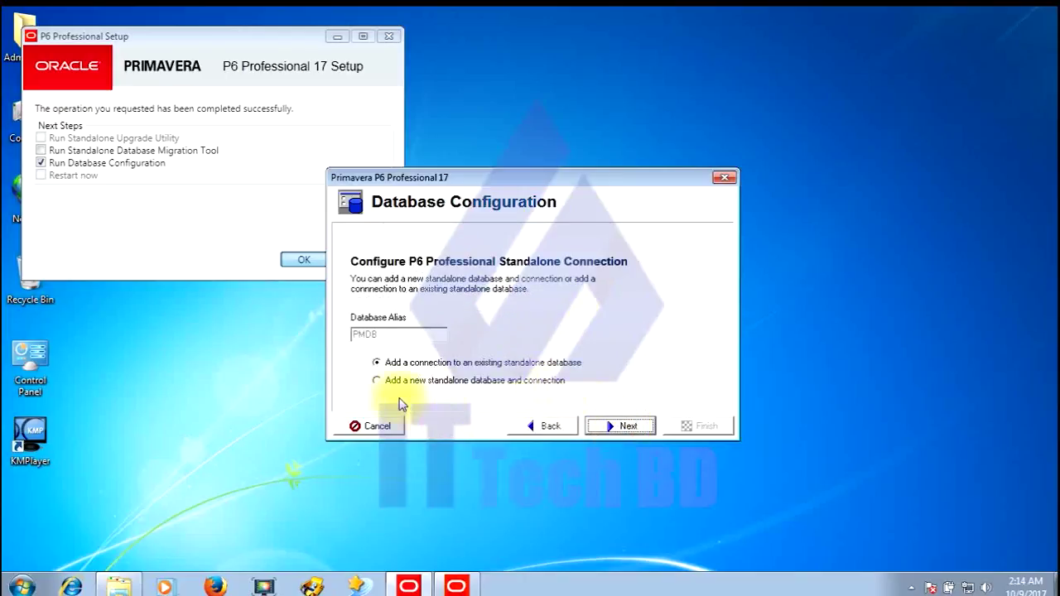
pyautogui.click(377, 382)
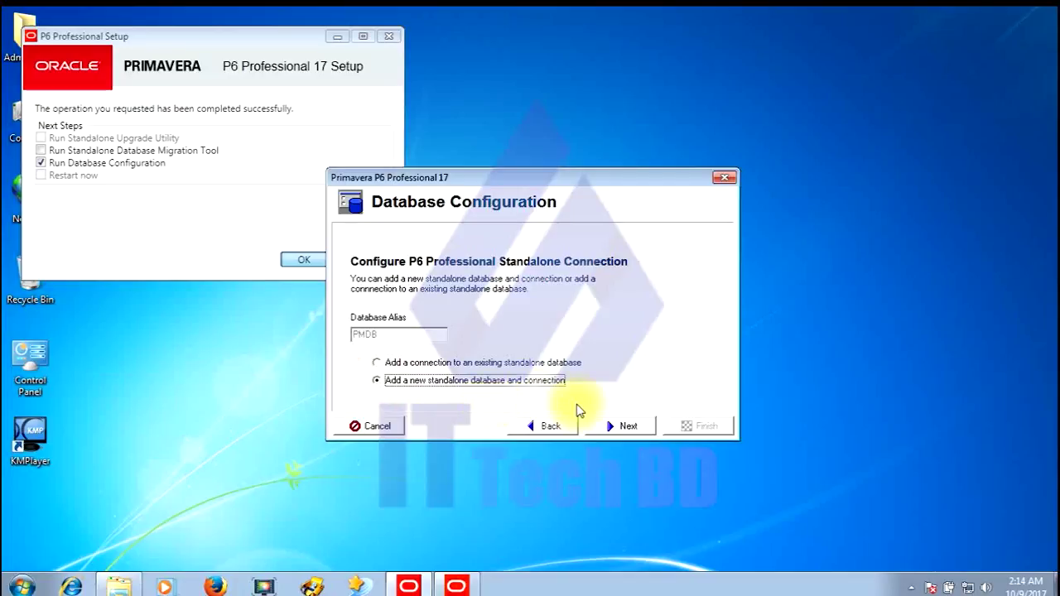
pyautogui.click(630, 426)
# Enter and confirm the admin login password for the new database.
pyautogui.click(437, 389)
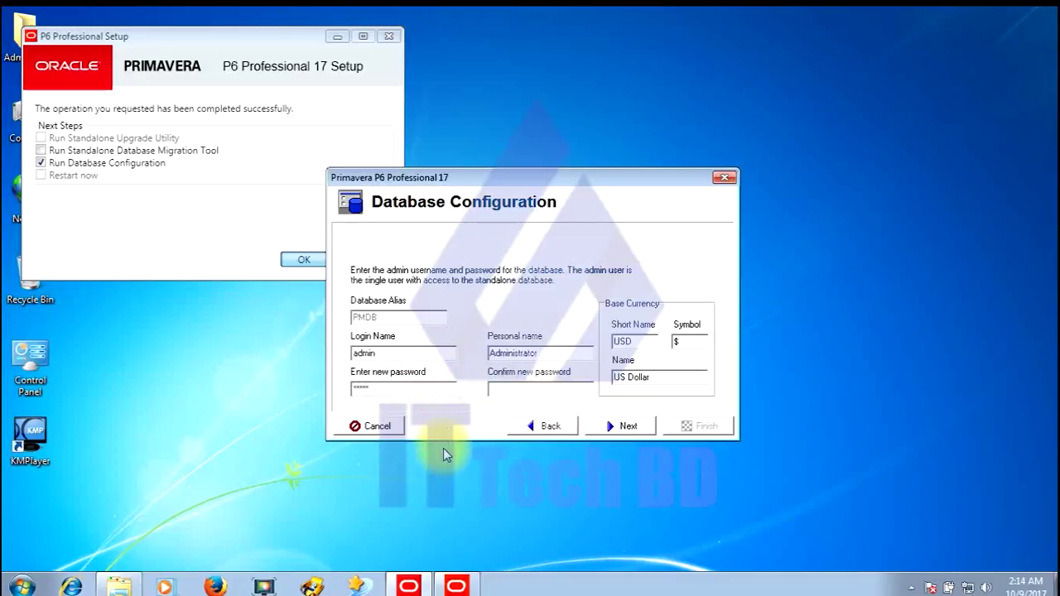
pyautogui.press('Tab')
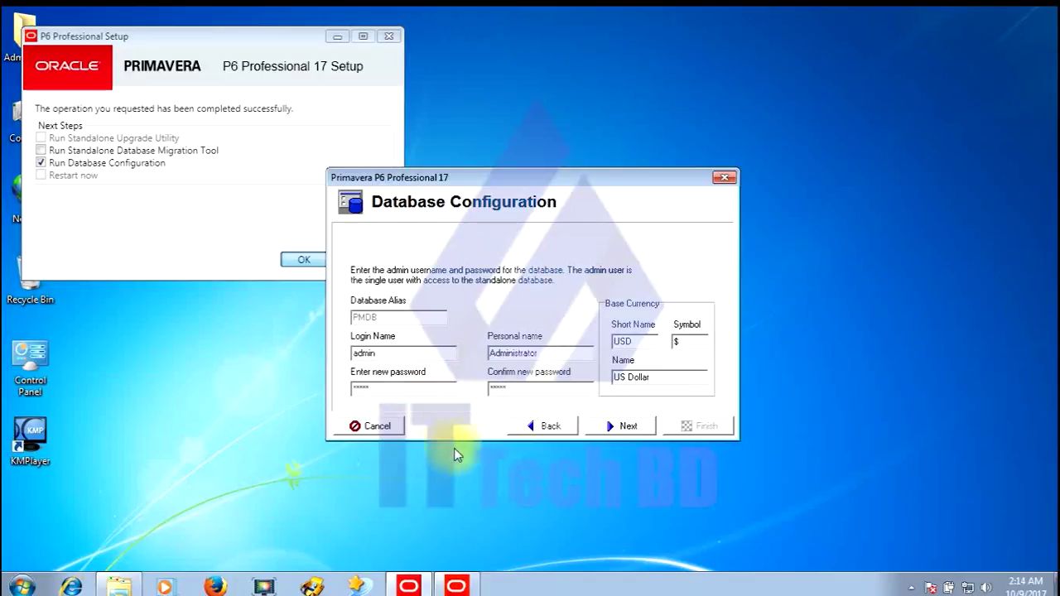
pyautogui.click(621, 426)
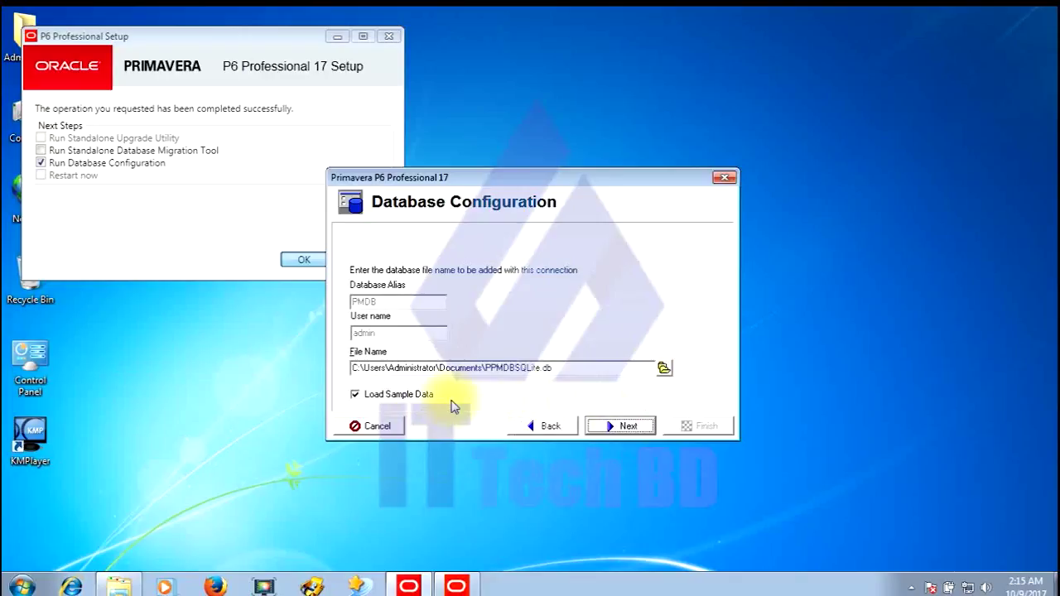
# Overwrite the existing PPMDBSQLite.db sample database and finish the configuration.
pyautogui.click(628, 428)
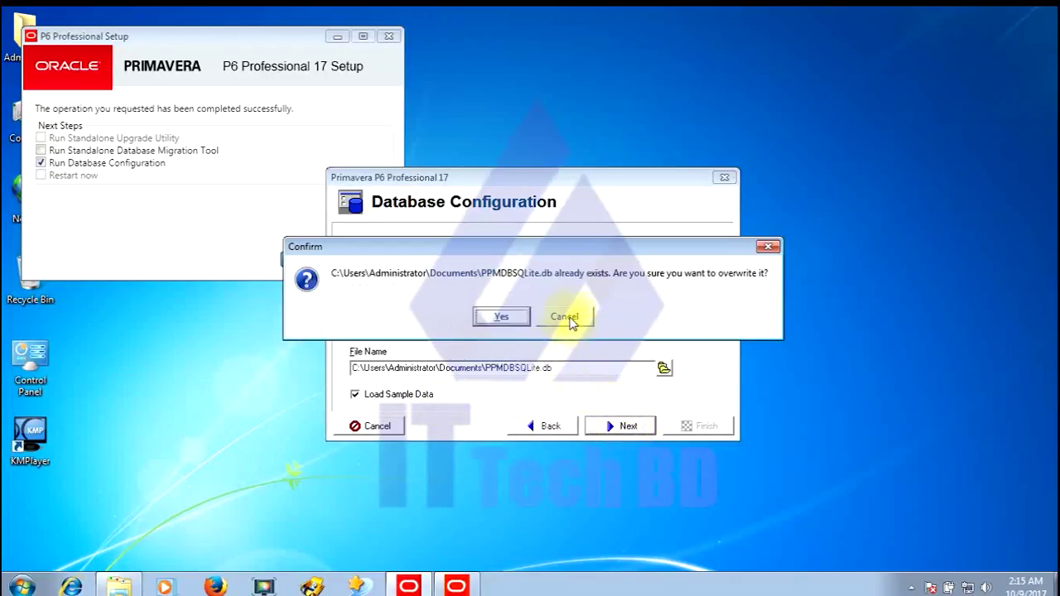
pyautogui.click(566, 318)
pyautogui.click(623, 427)
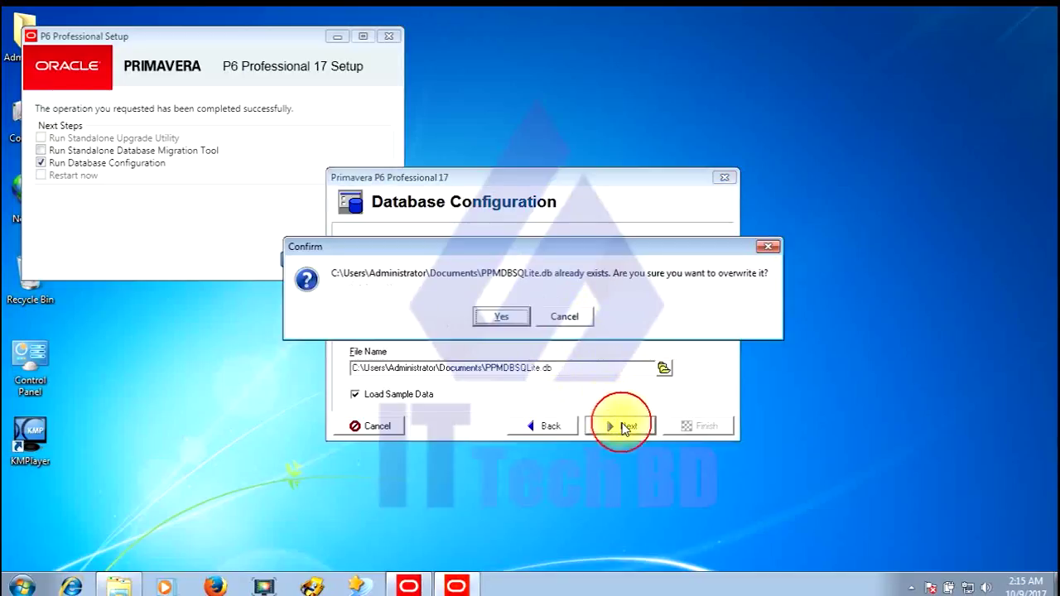
pyautogui.click(504, 316)
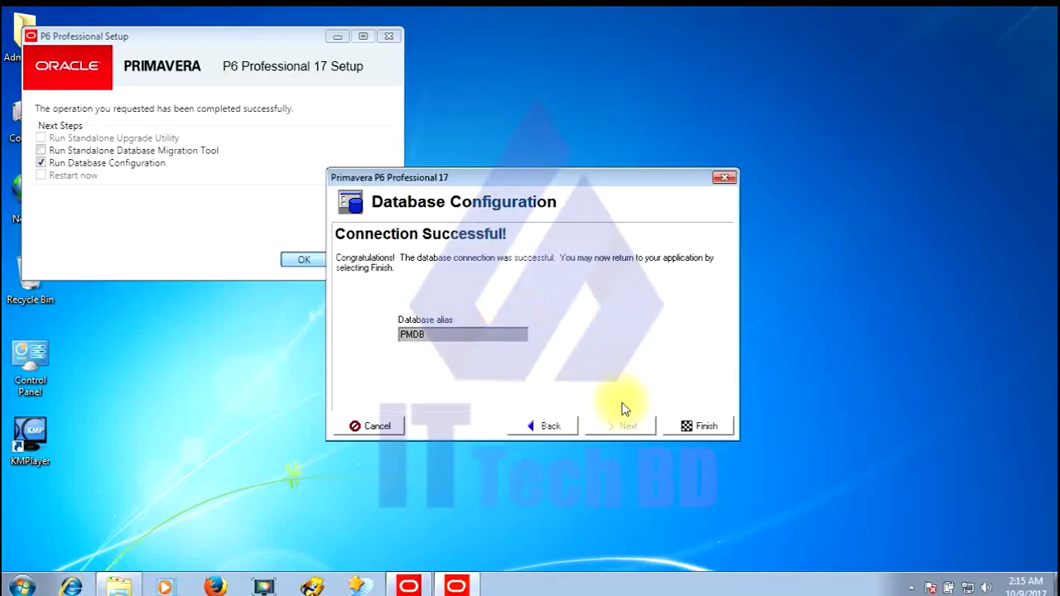
pyautogui.click(706, 428)
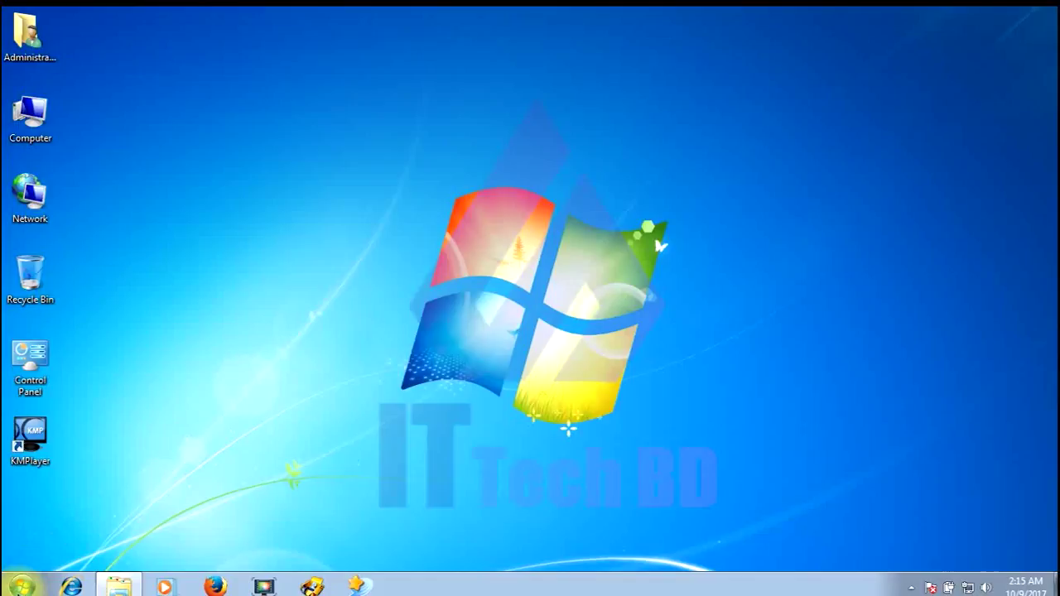
# Launch P6 Professional 17 (x64) from Oracle - Primavera P6 and enter the admin password.
pyautogui.click(22, 587)
pyautogui.click(73, 518)
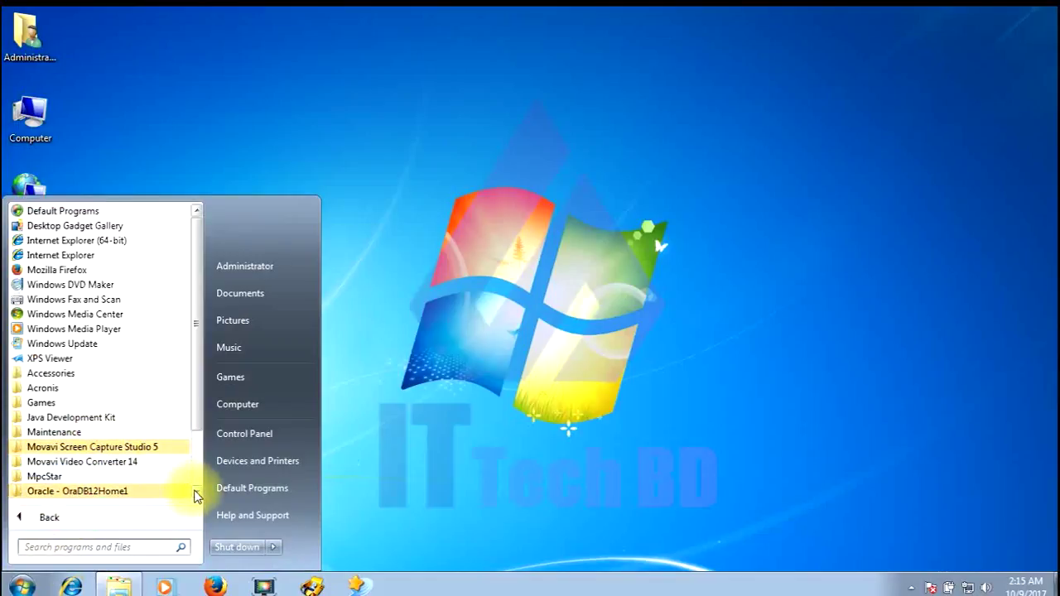
pyautogui.scroll(-2, 196, 491)
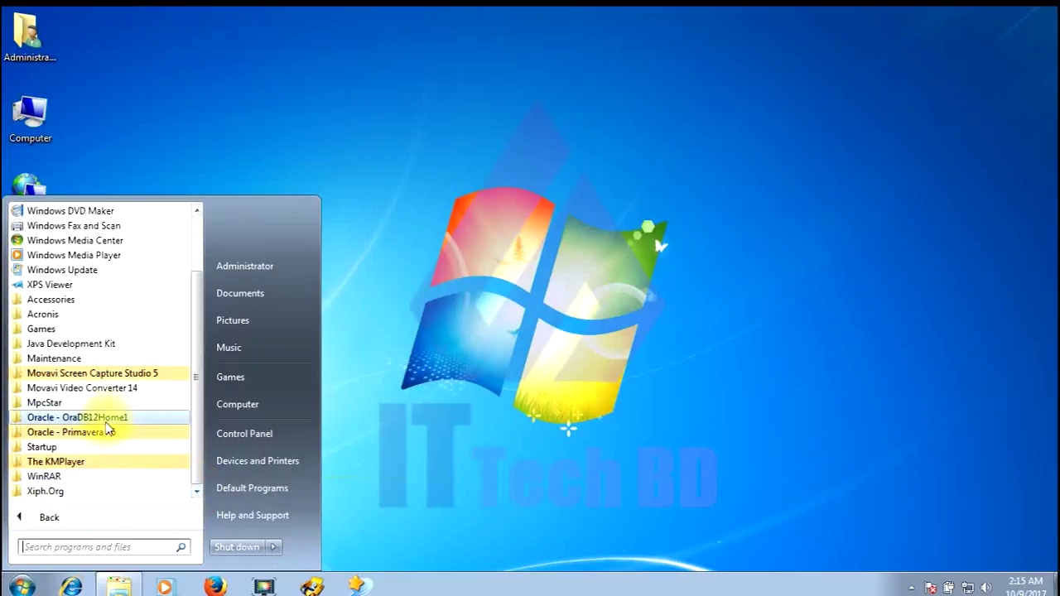
pyautogui.click(105, 432)
pyautogui.click(95, 464)
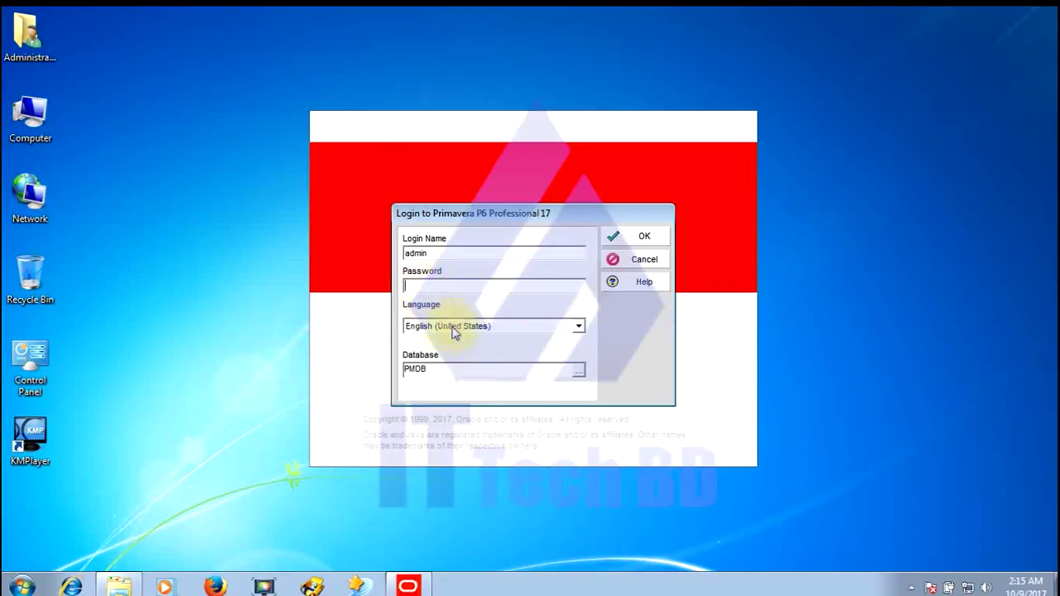
pyautogui.write('admin')
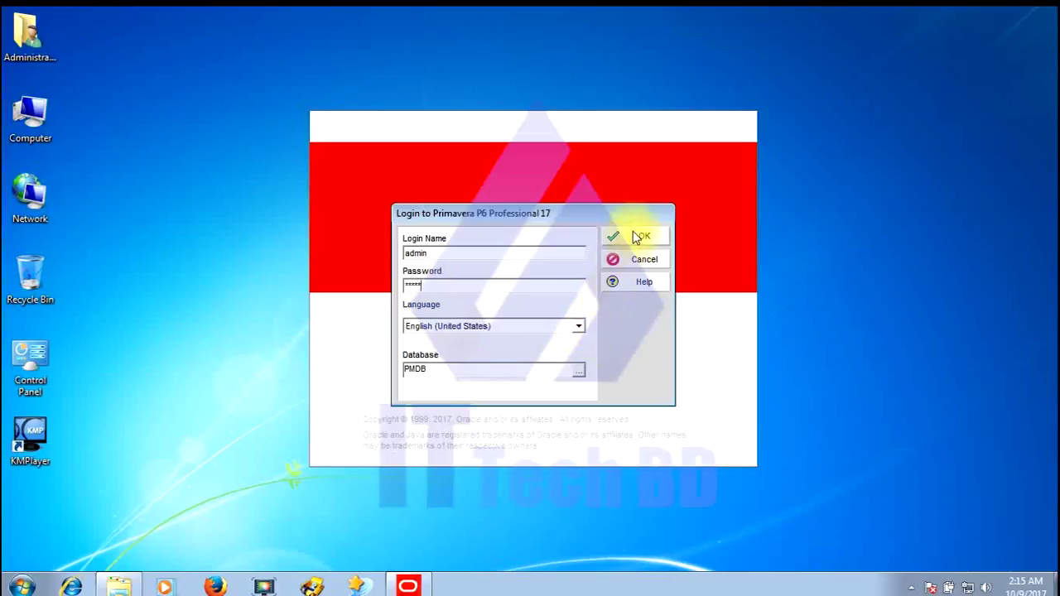
# Log in as admin and dismiss the missing-industry warning to reach the Projects window.
pyautogui.click(635, 237)
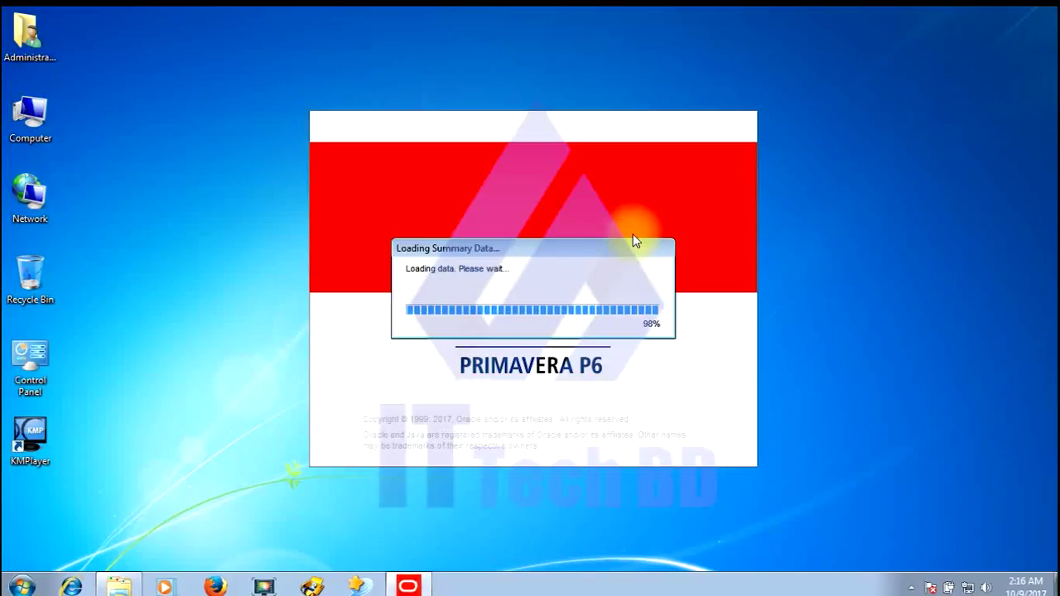
pyautogui.click(538, 327)
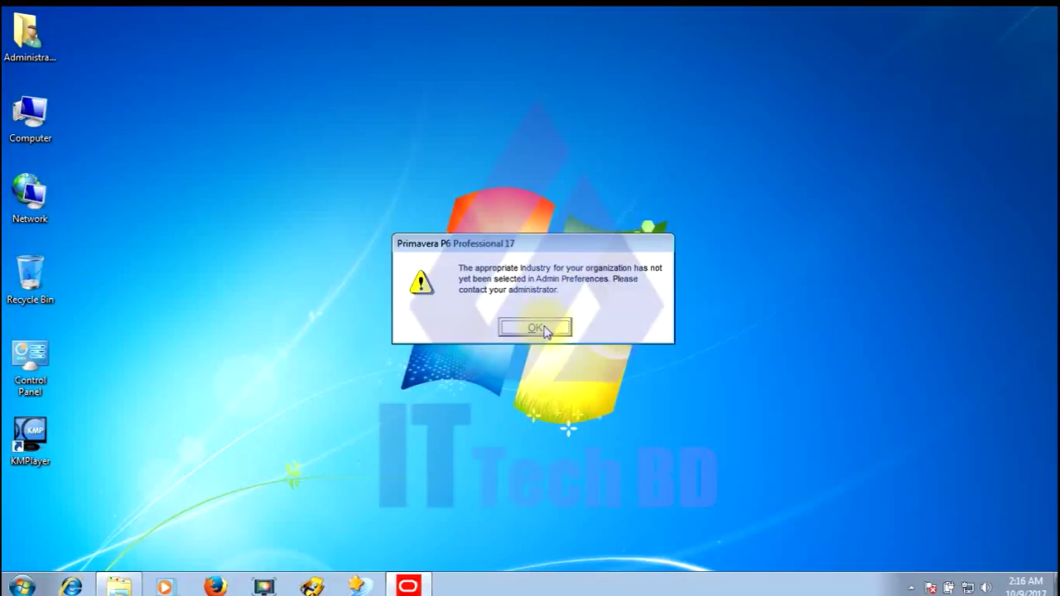
pyautogui.click(545, 330)
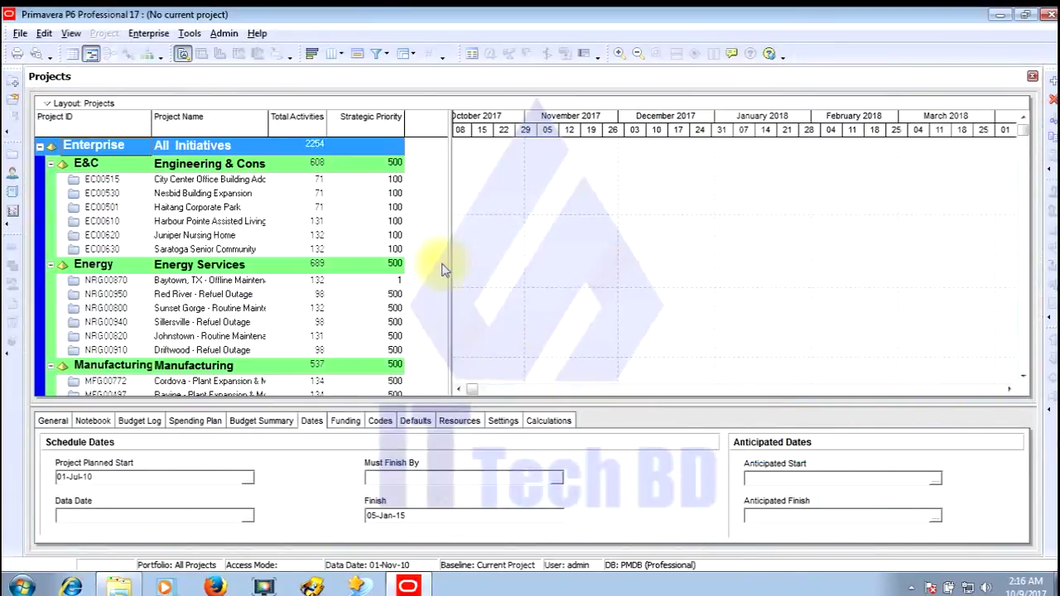
pyautogui.click(223, 34)
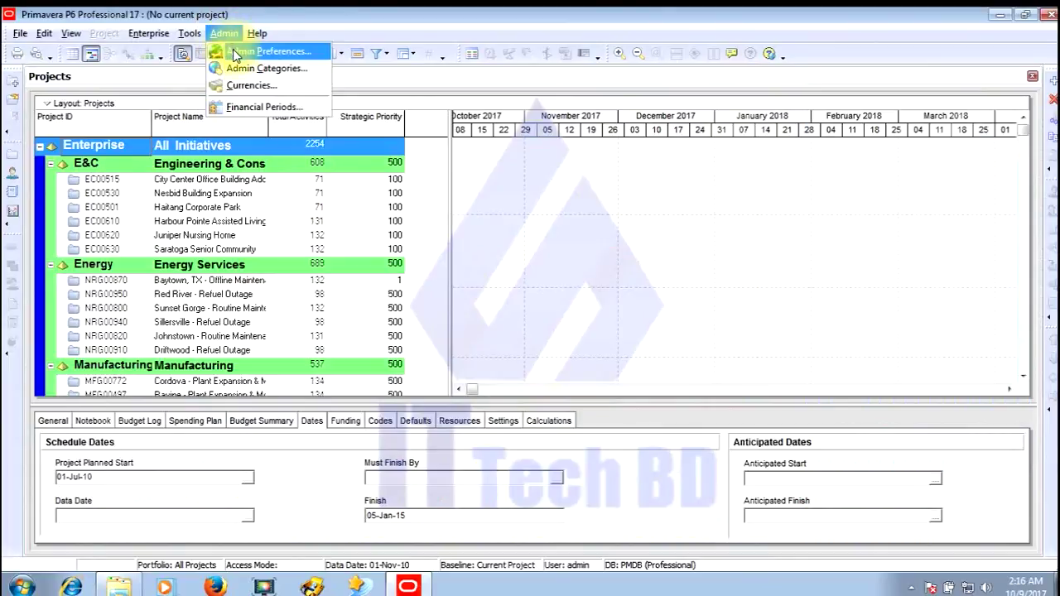
# Select Engineering and Construction on the Admin Preferences Industry tab and confirm the notice.
pyautogui.click(235, 53)
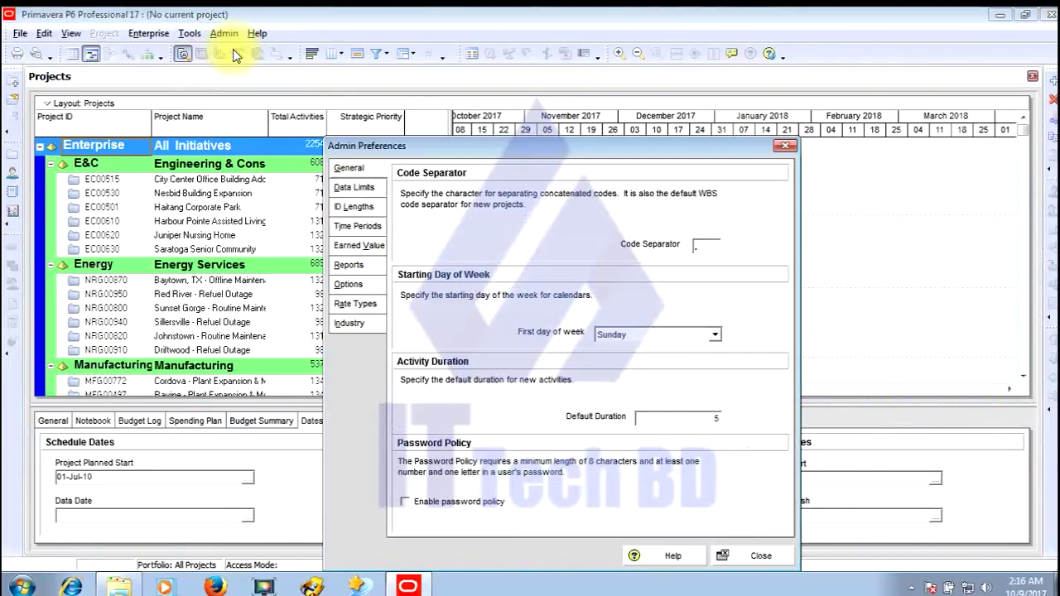
pyautogui.click(354, 324)
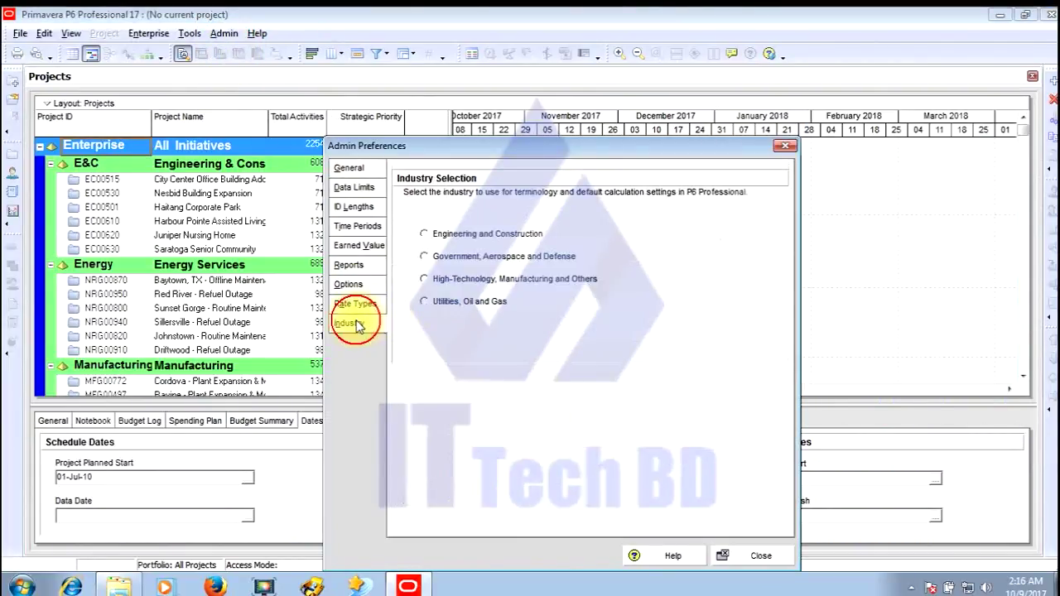
pyautogui.click(438, 236)
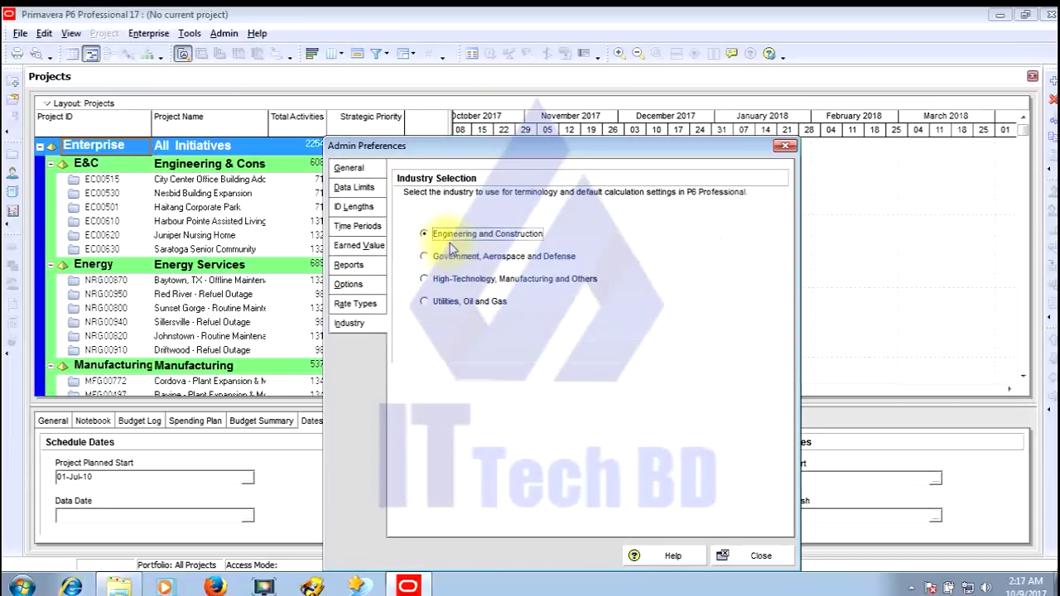
pyautogui.click(764, 557)
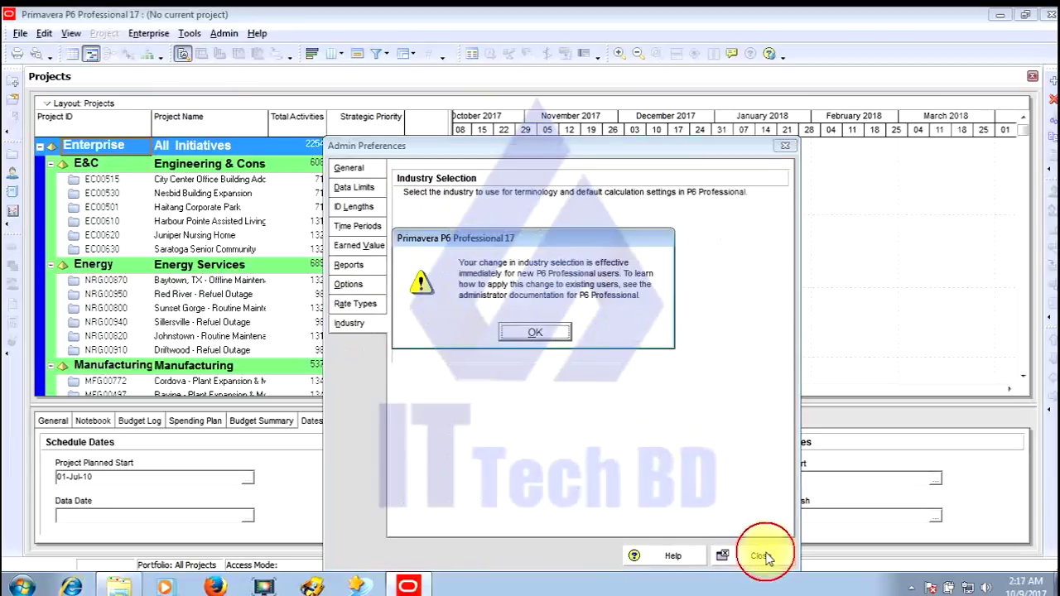
pyautogui.click(534, 333)
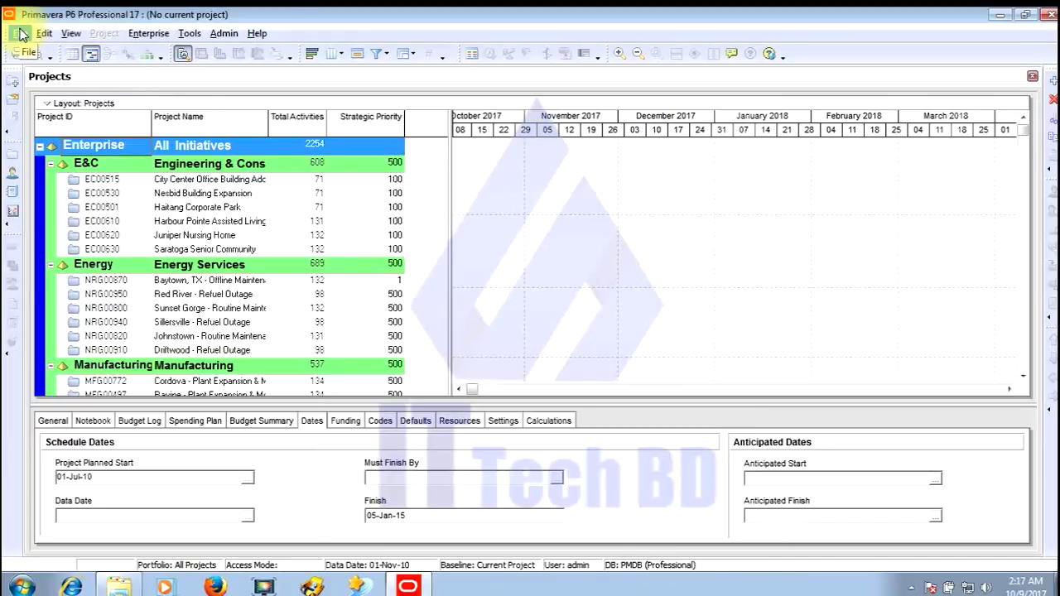
# Exit P6 Professional and confirm the exit.
pyautogui.click(21, 34)
pyautogui.click(60, 317)
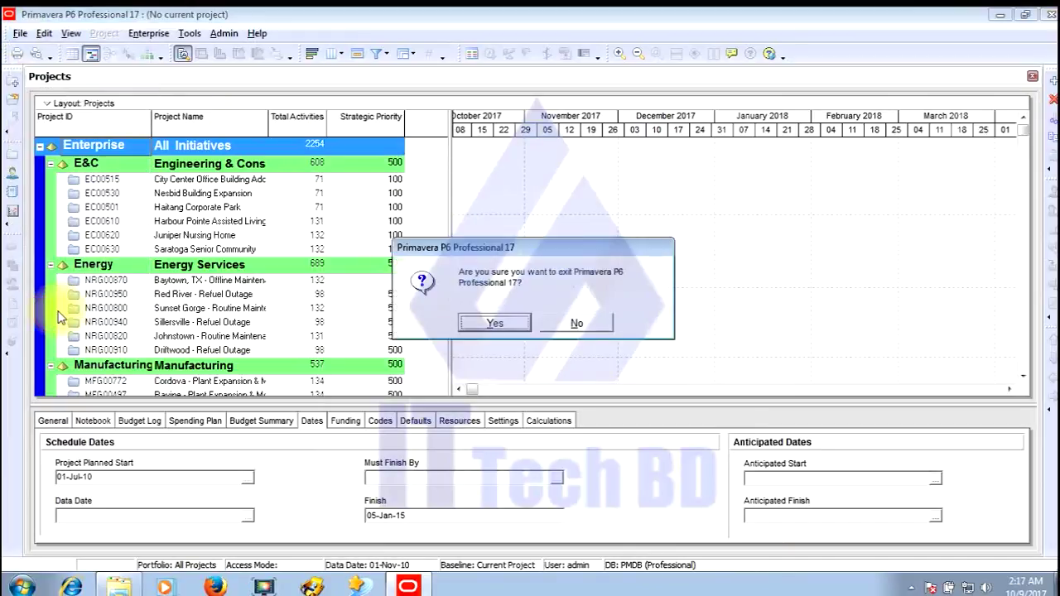
pyautogui.click(497, 323)
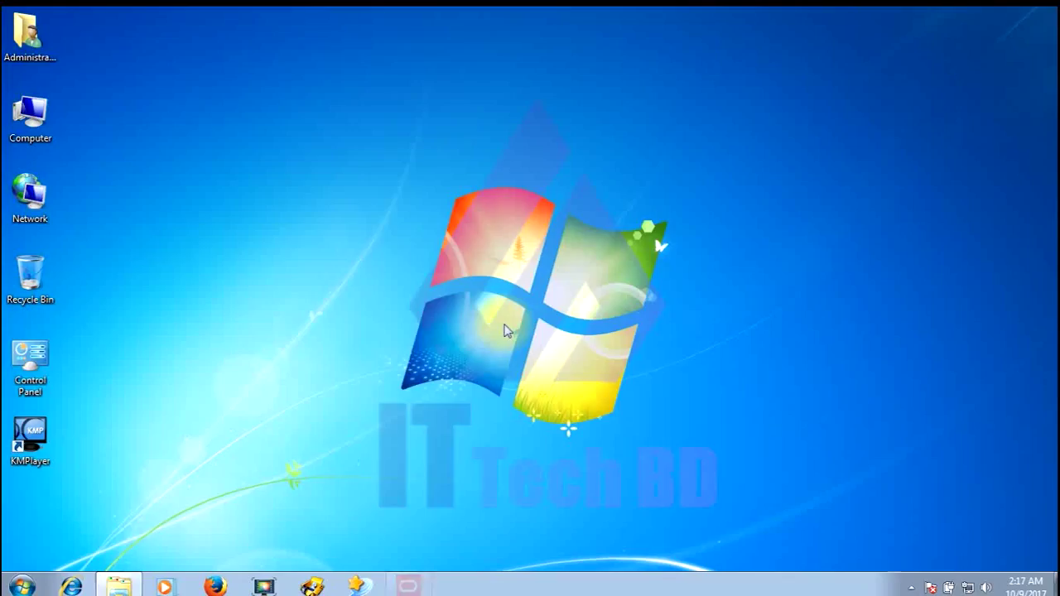
# Run dbsetup from 2.Primavera p6 17.7_Database\P6_R177_Database and minimize Explorer.
pyautogui.click(124, 586)
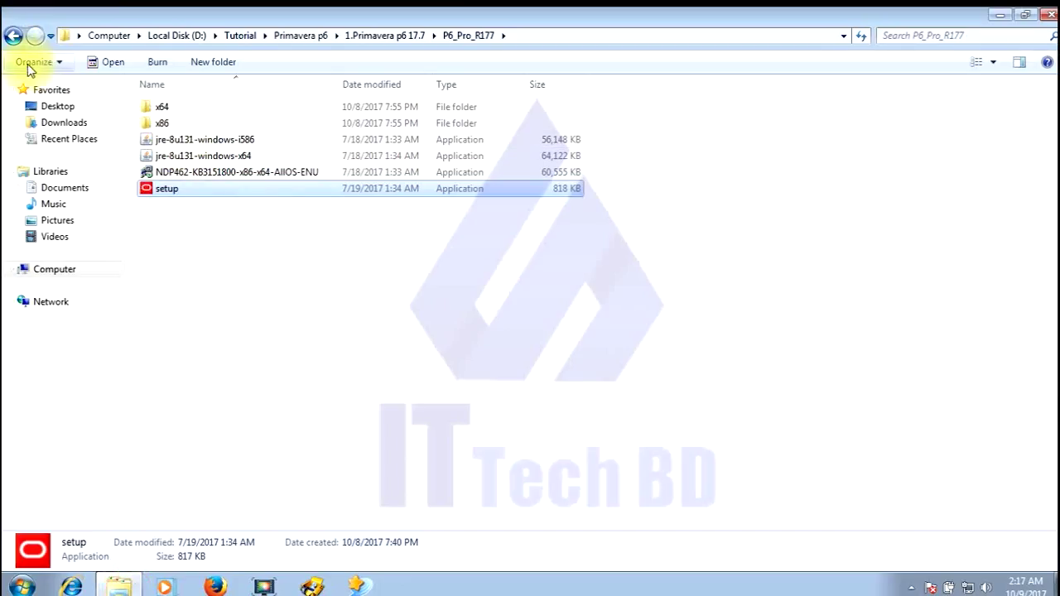
pyautogui.click(12, 35)
pyautogui.click(13, 35)
pyautogui.doubleClick(209, 123)
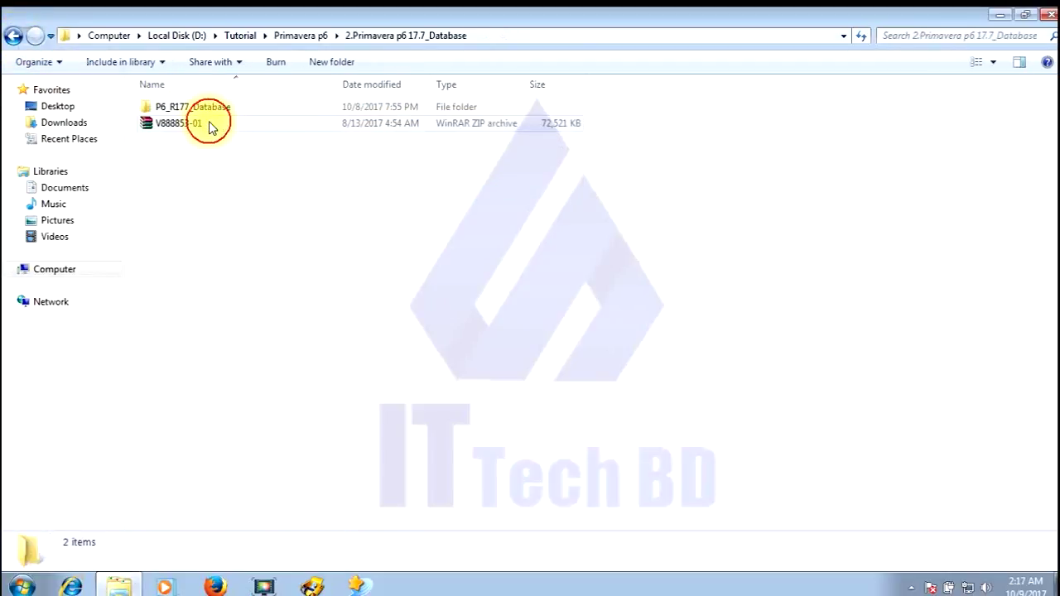
pyautogui.doubleClick(212, 110)
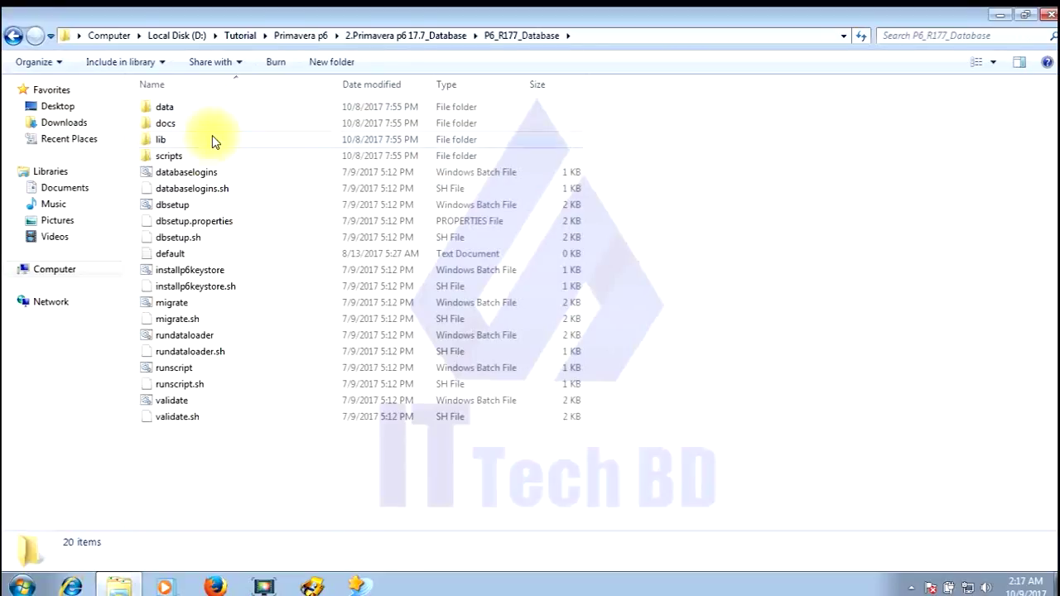
pyautogui.click(175, 210)
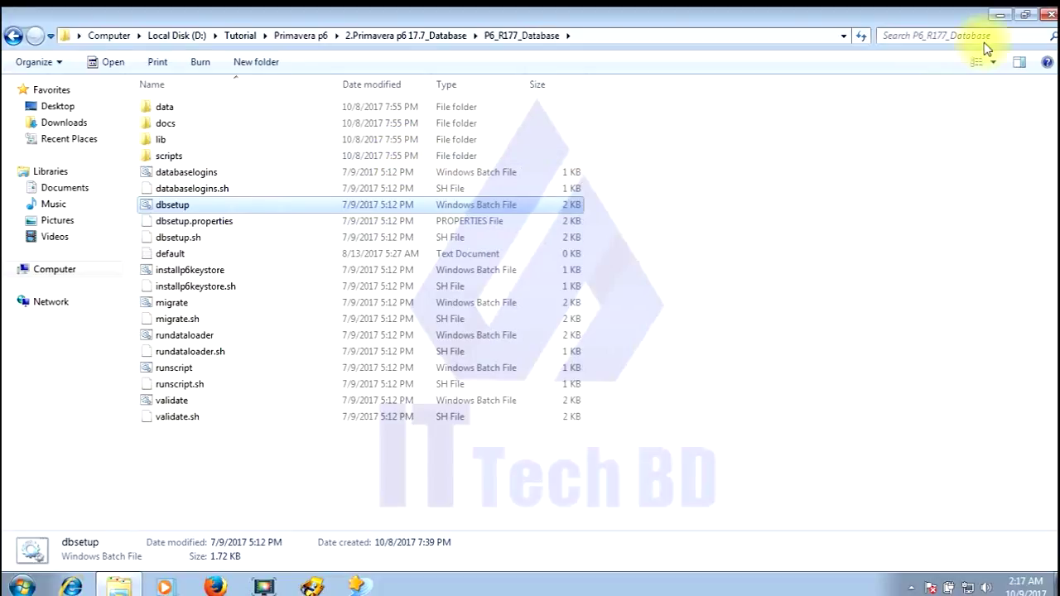
pyautogui.click(998, 17)
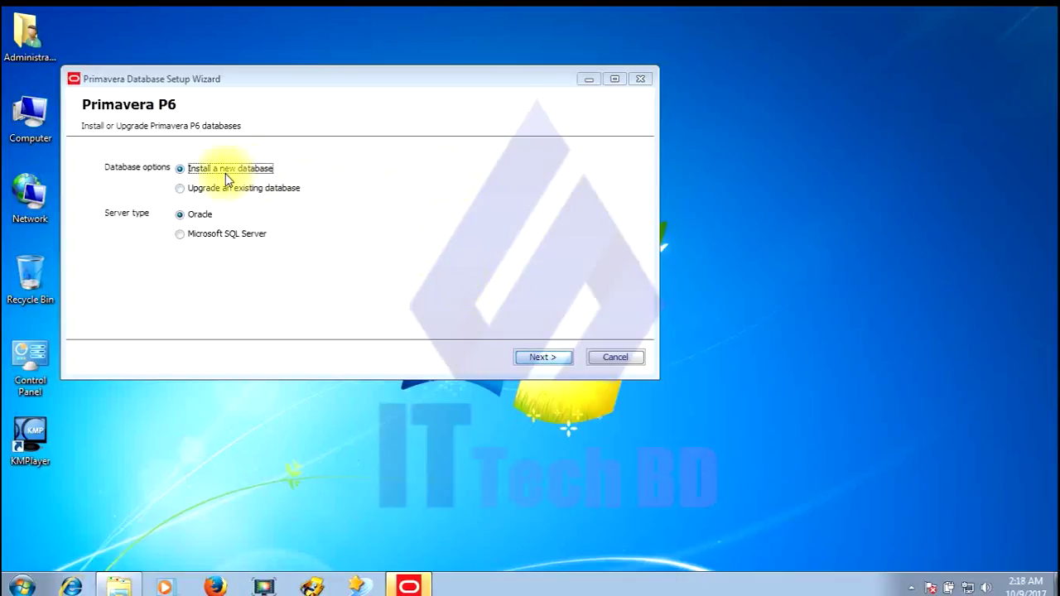
# Enter the Oracle connection details: DBA password, host localhost and database name orcl.
pyautogui.click(547, 358)
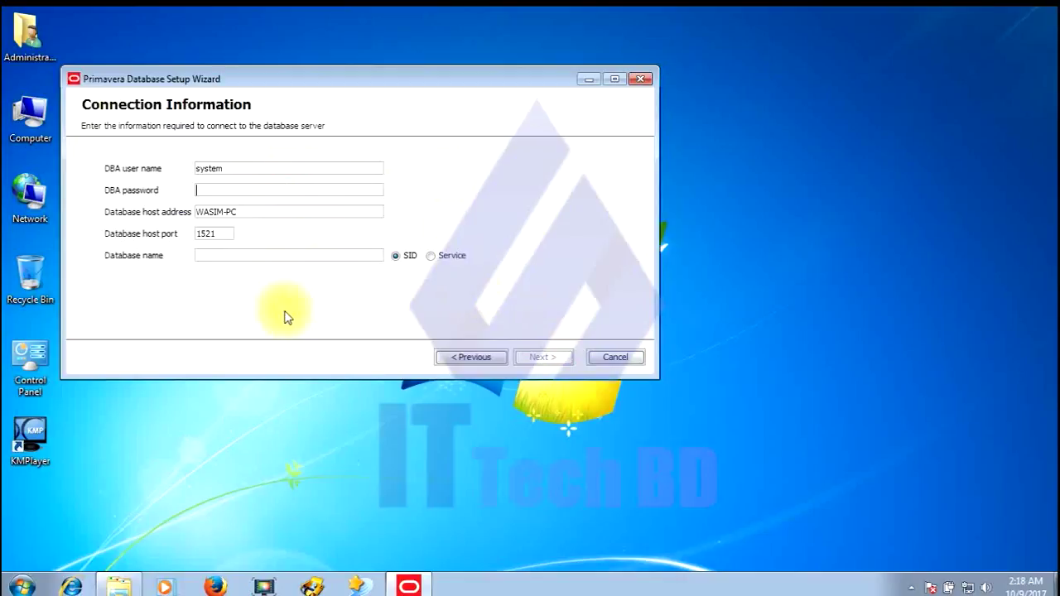
pyautogui.write('••••••••••')
pyautogui.tripleClick(280, 215)
pyautogui.press('BackSpace')
pyautogui.write('loca')
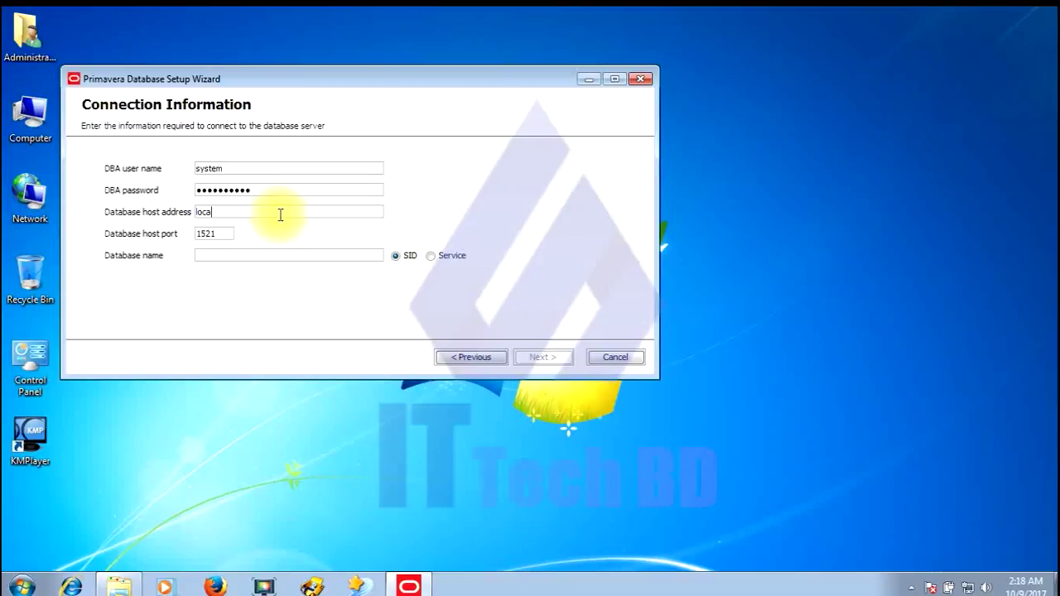
pyautogui.write('lhost')
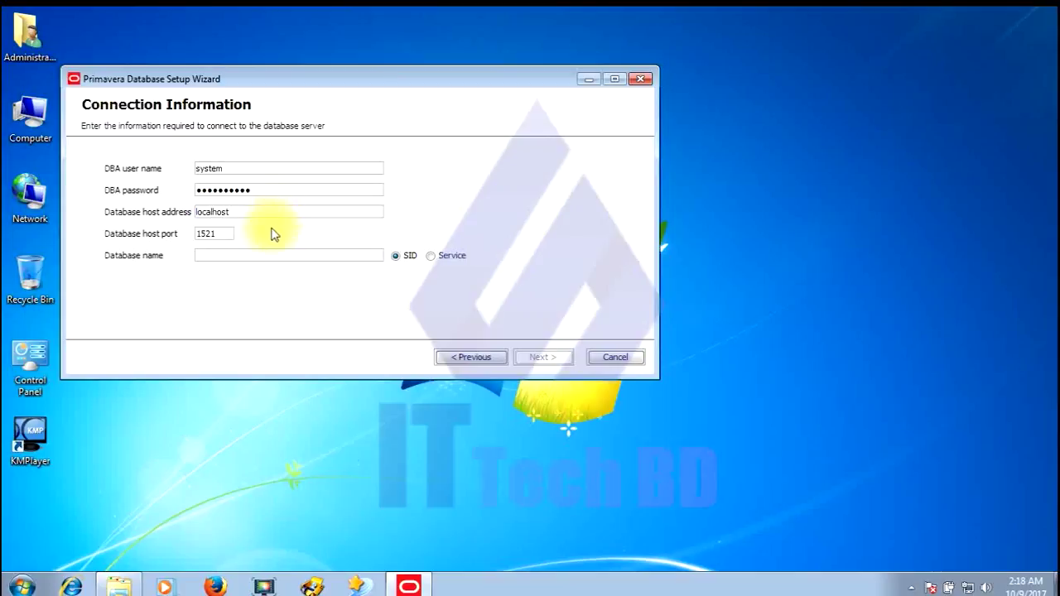
pyautogui.click(262, 255)
pyautogui.write('orcl')
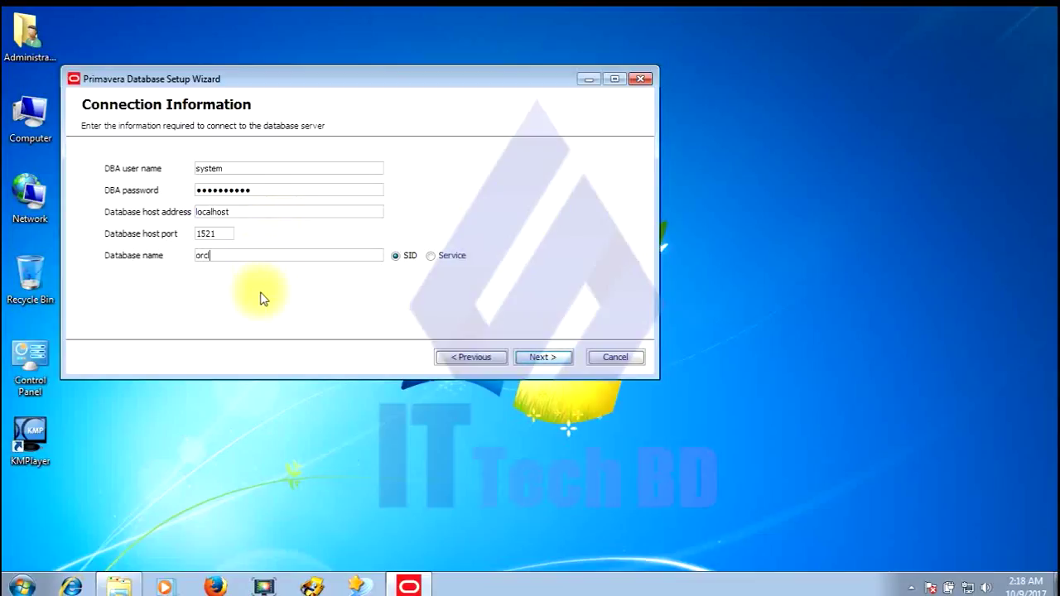
# Accept the default tablespace settings and create the P6 PPM tablespaces.
pyautogui.click(530, 357)
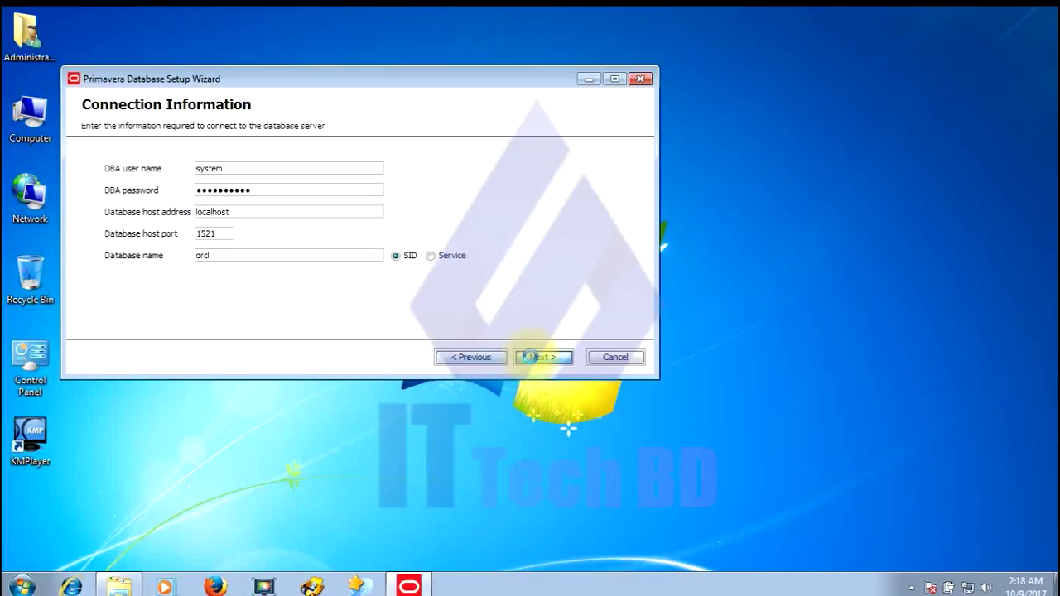
pyautogui.click(532, 359)
pyautogui.click(539, 361)
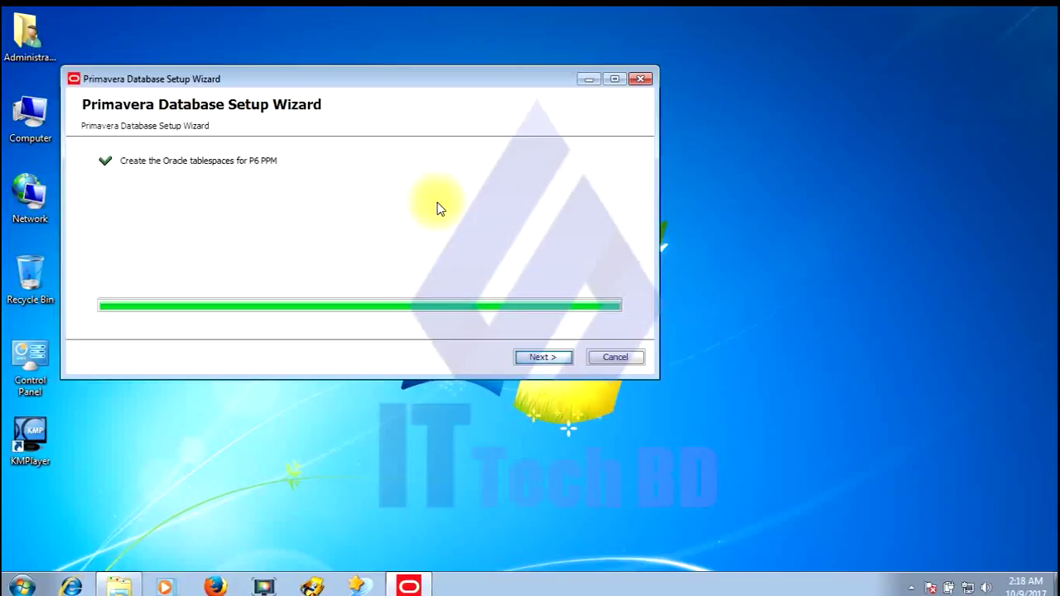
pyautogui.click(535, 356)
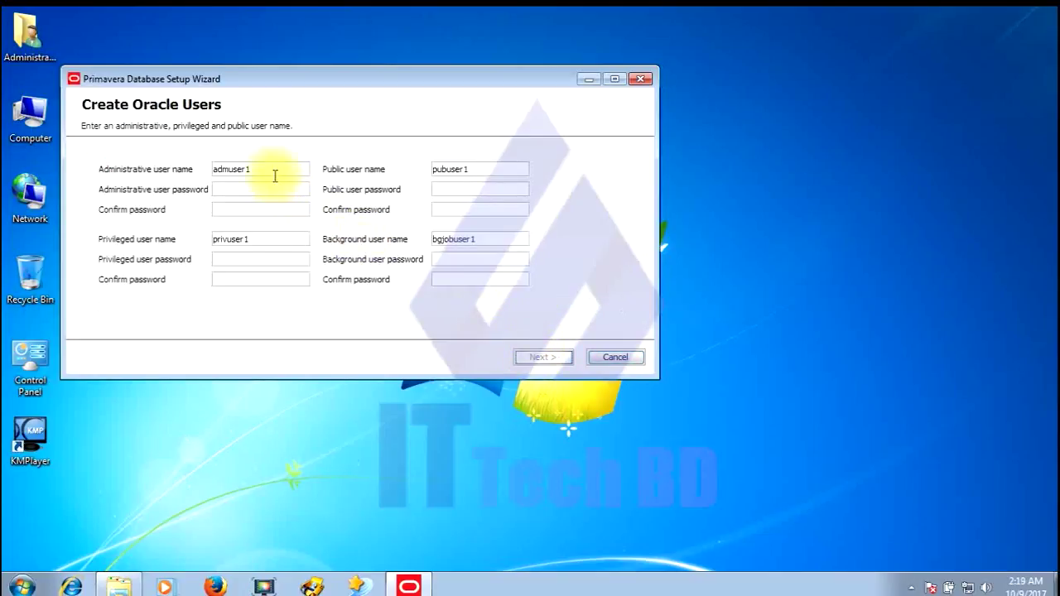
pyautogui.doubleClick(272, 172)
pyautogui.click(272, 171)
pyautogui.doubleClick(272, 170)
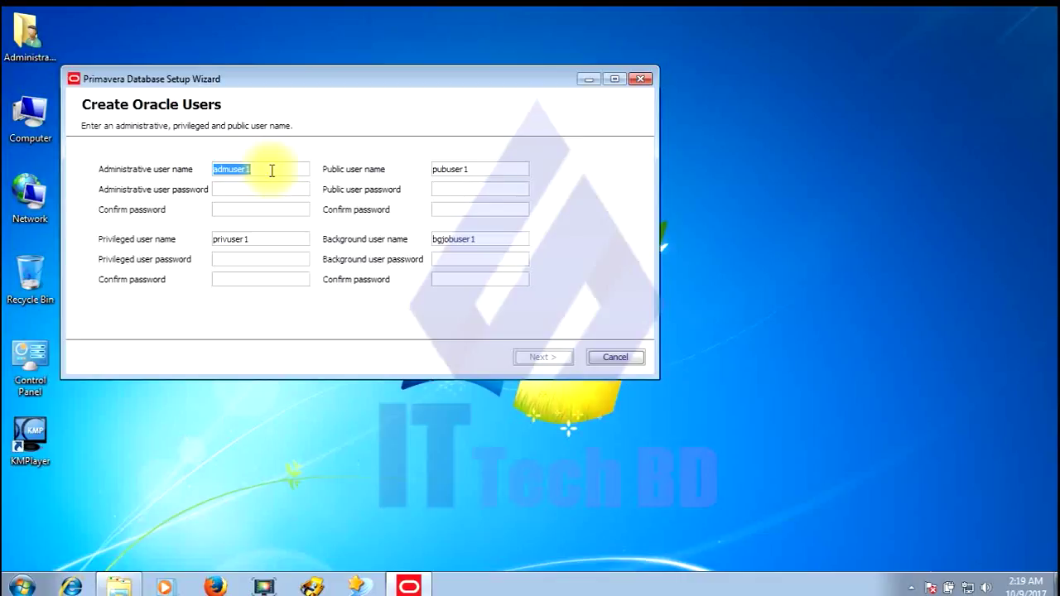
pyautogui.click(265, 186)
pyautogui.click(262, 207)
pyautogui.doubleClick(257, 240)
pyautogui.click(258, 259)
pyautogui.click(255, 276)
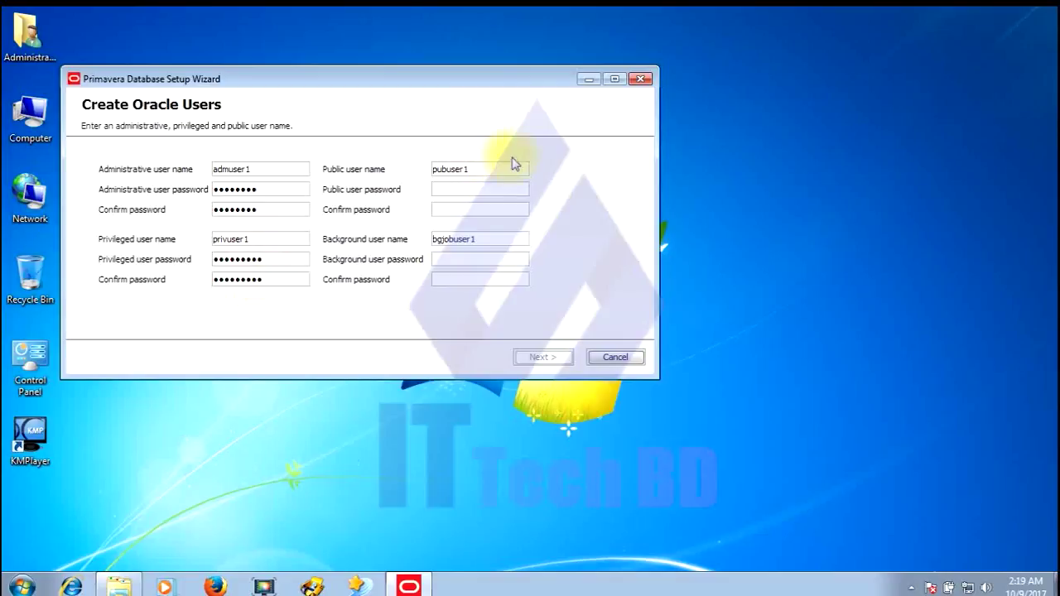
pyautogui.doubleClick(499, 166)
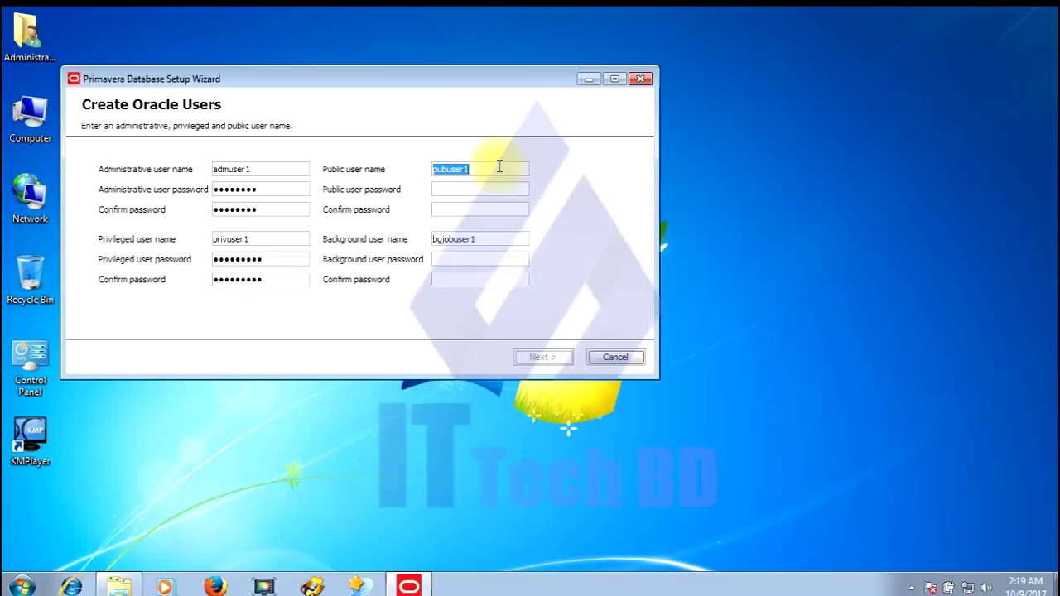
pyautogui.click(489, 186)
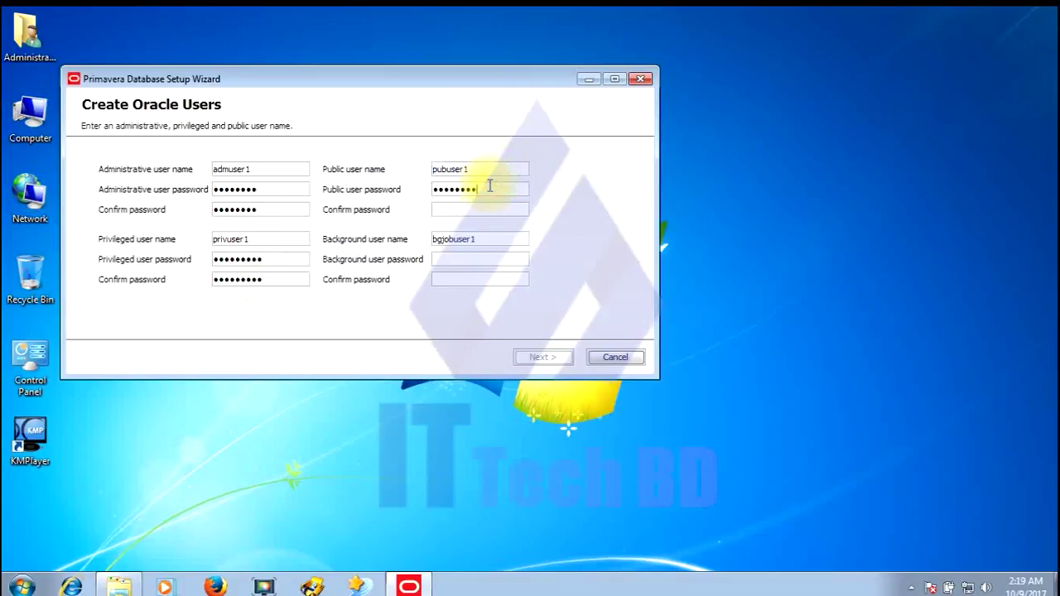
pyautogui.click(477, 213)
pyautogui.doubleClick(485, 240)
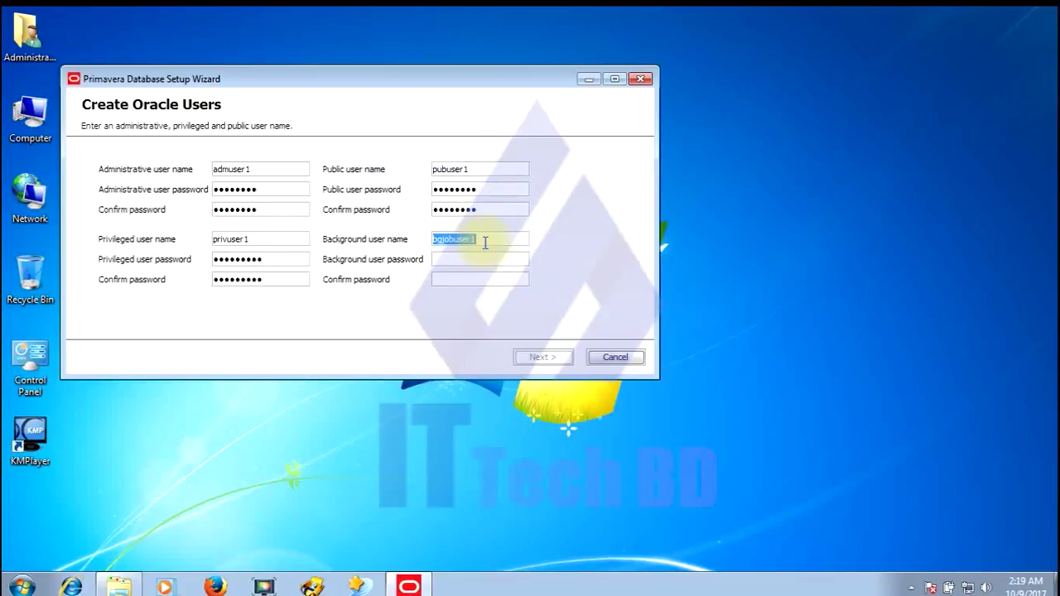
pyautogui.click(477, 257)
pyautogui.click(473, 279)
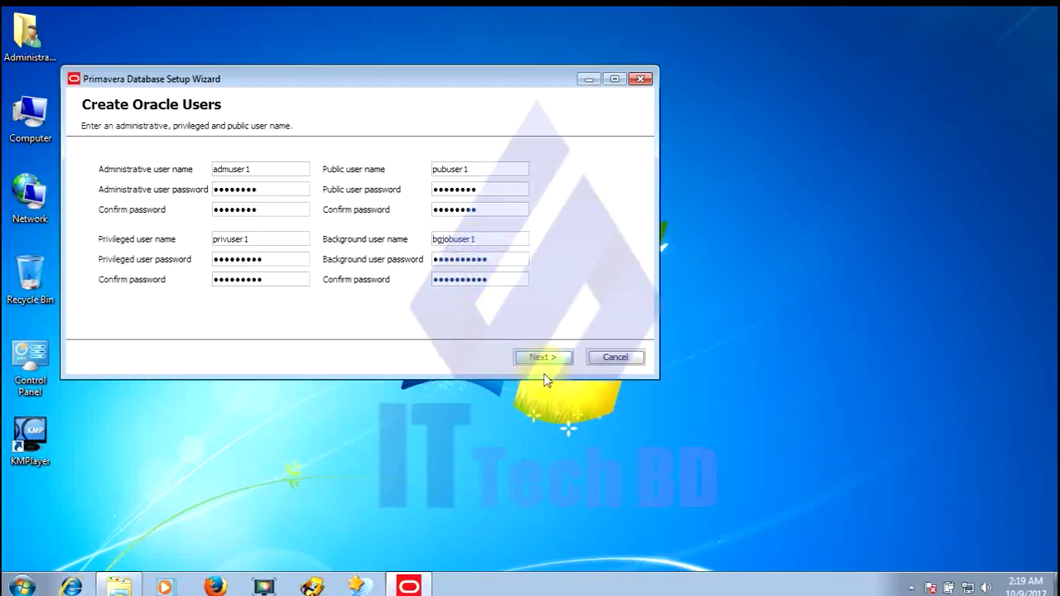
pyautogui.click(541, 356)
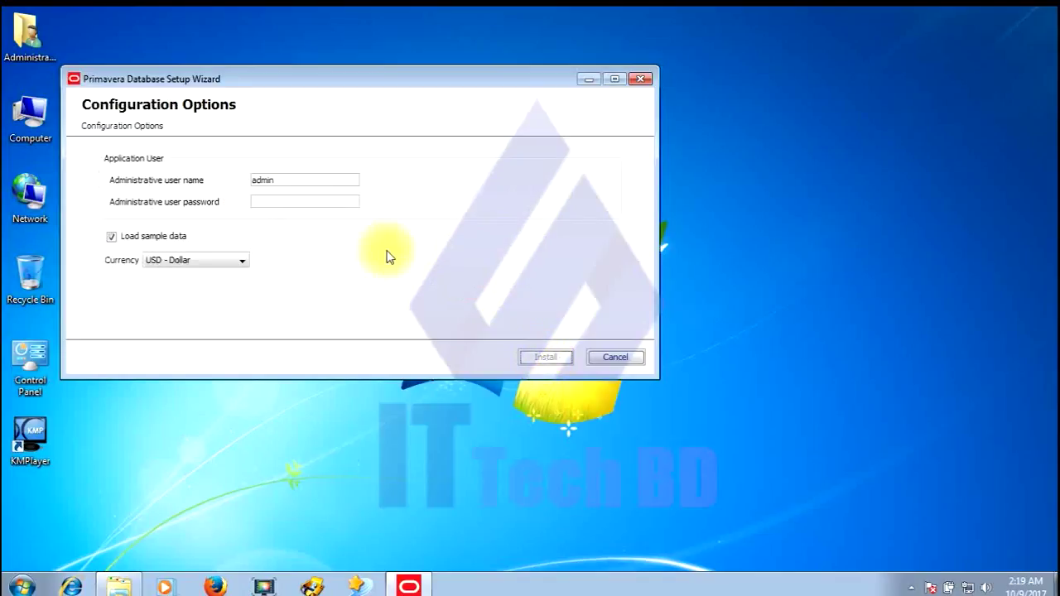
# Enter the application admin password, install with USD sample data, and advance to the Finish page.
pyautogui.doubleClick(293, 180)
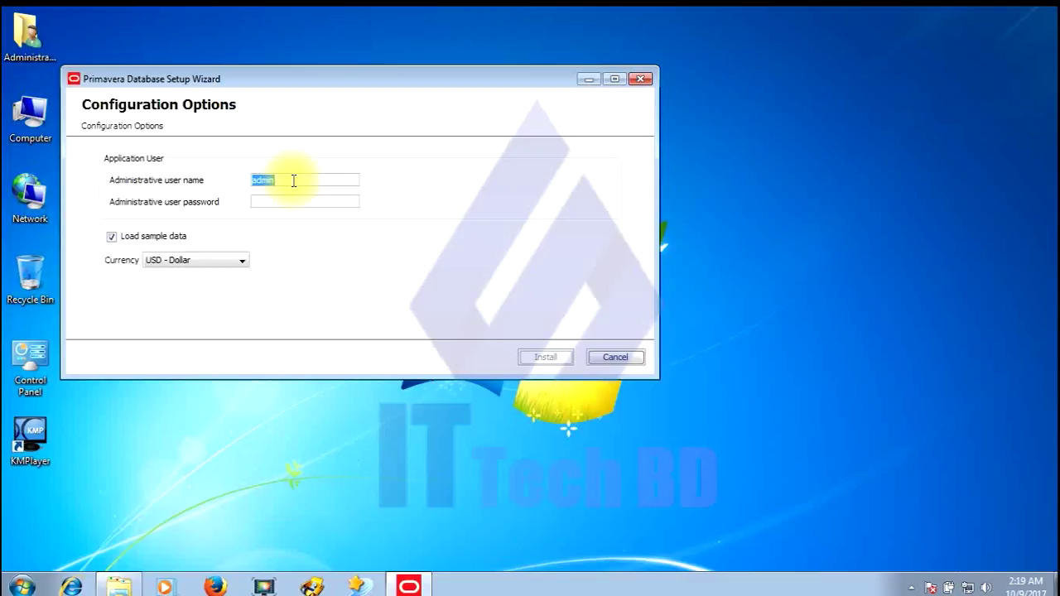
pyautogui.click(286, 202)
pyautogui.write('admin')
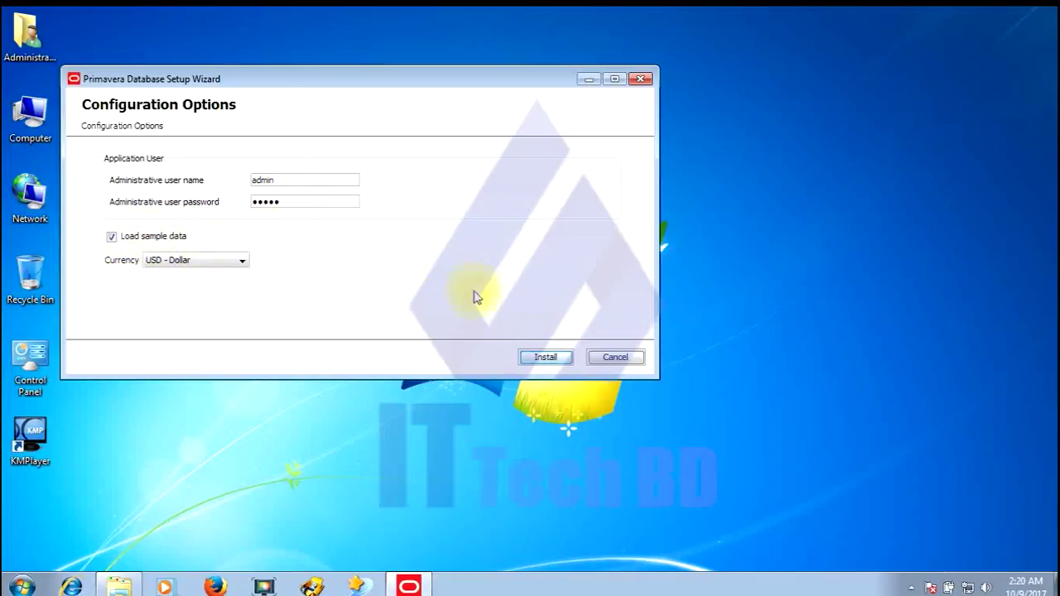
pyautogui.click(545, 360)
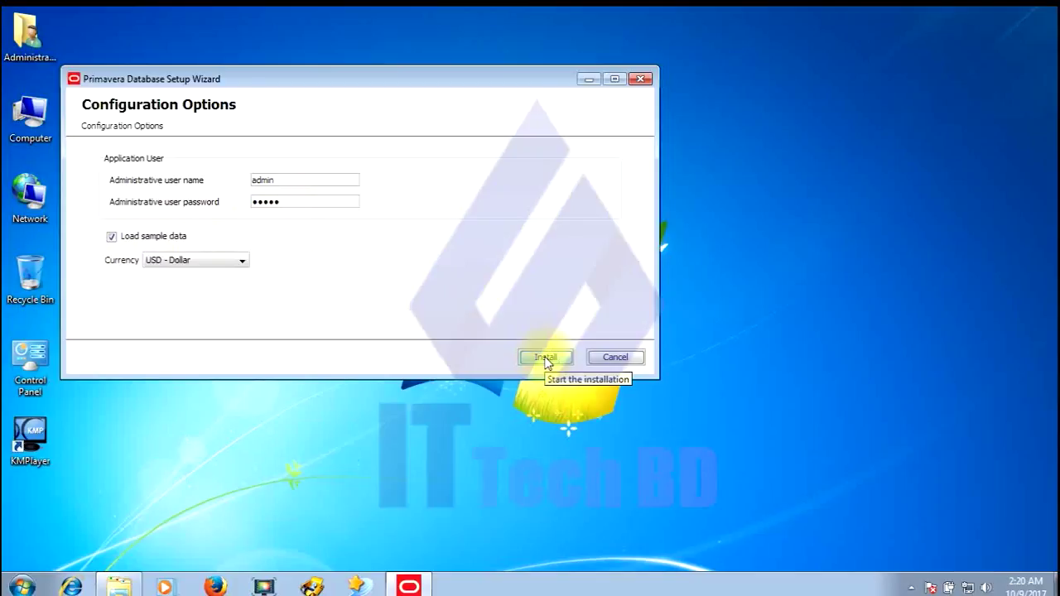
pyautogui.click(546, 358)
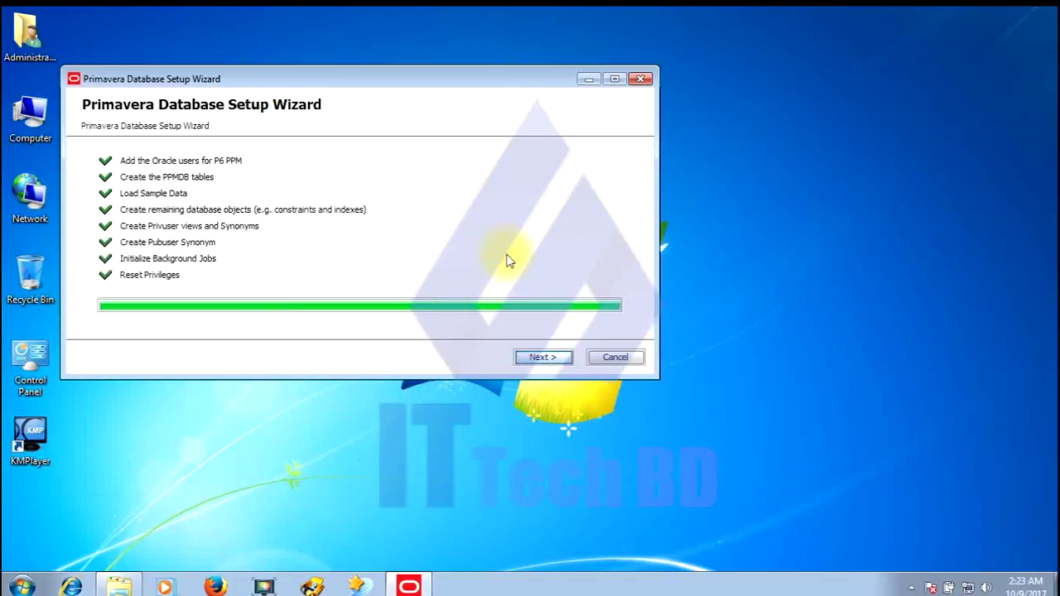
pyautogui.click(544, 356)
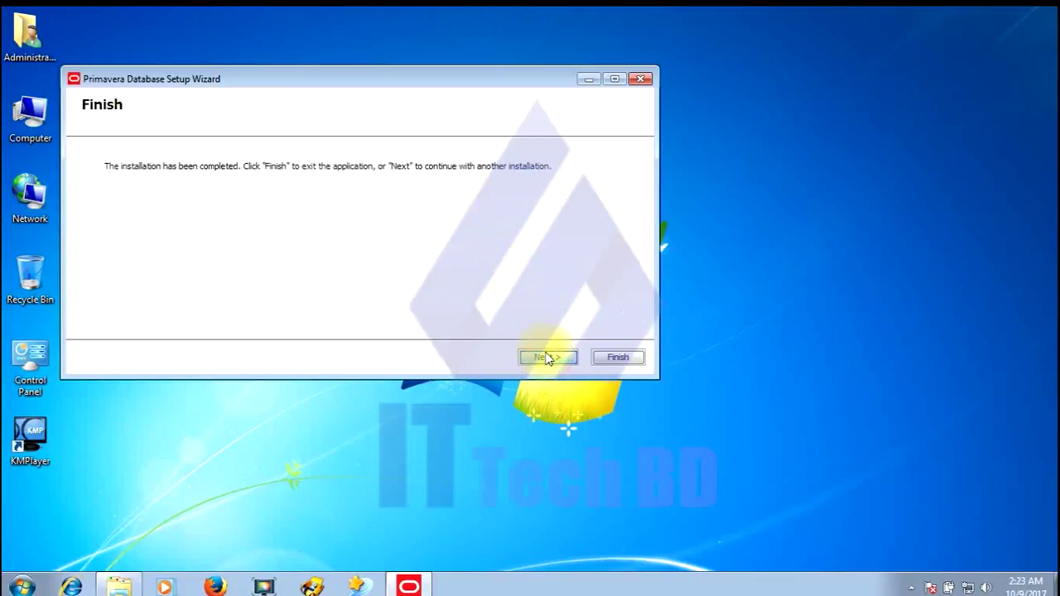
# Close the finished wizard and launch P6 Professional 17 (x64) from the Oracle - Primavera P6 group.
pyautogui.click(615, 358)
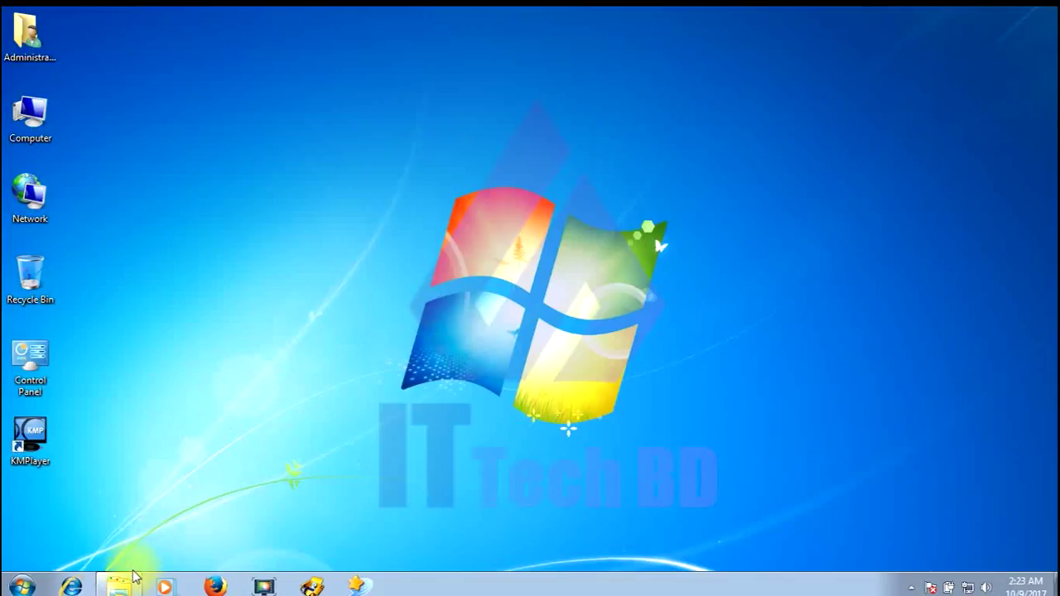
pyautogui.click(22, 585)
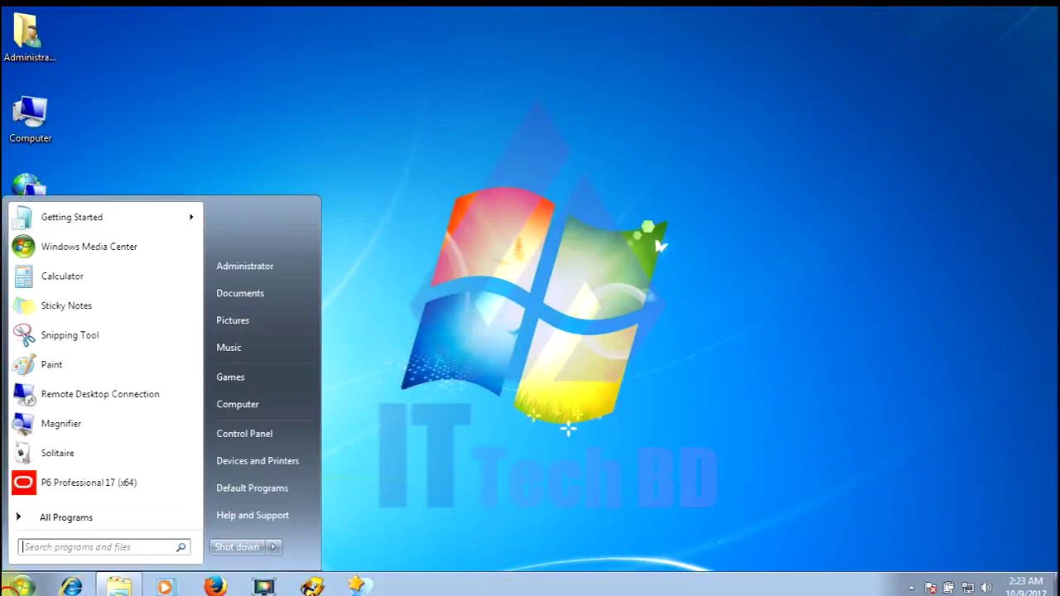
pyautogui.click(63, 519)
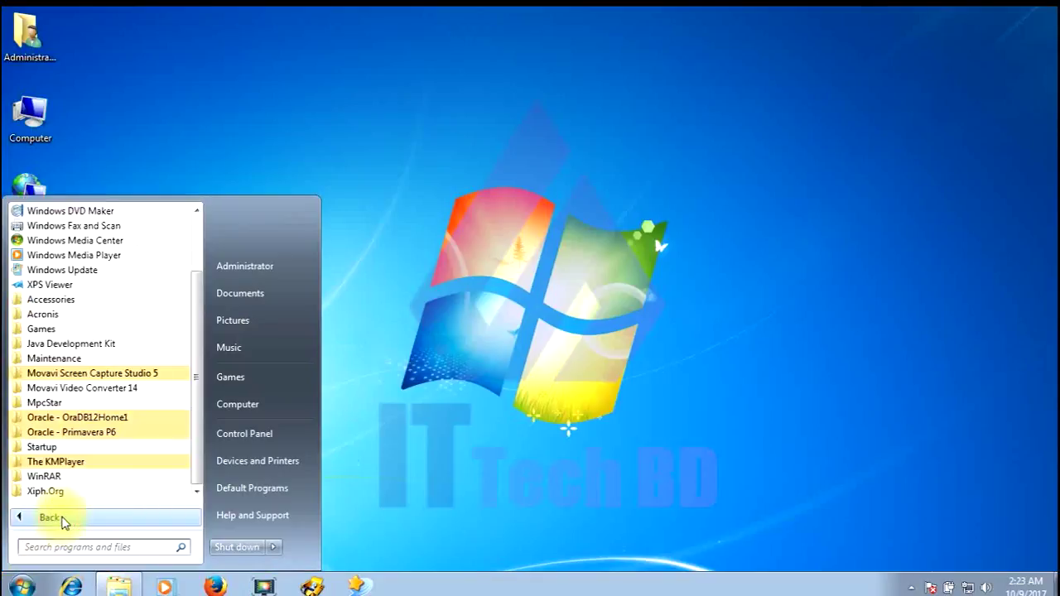
pyautogui.click(99, 432)
pyautogui.click(99, 447)
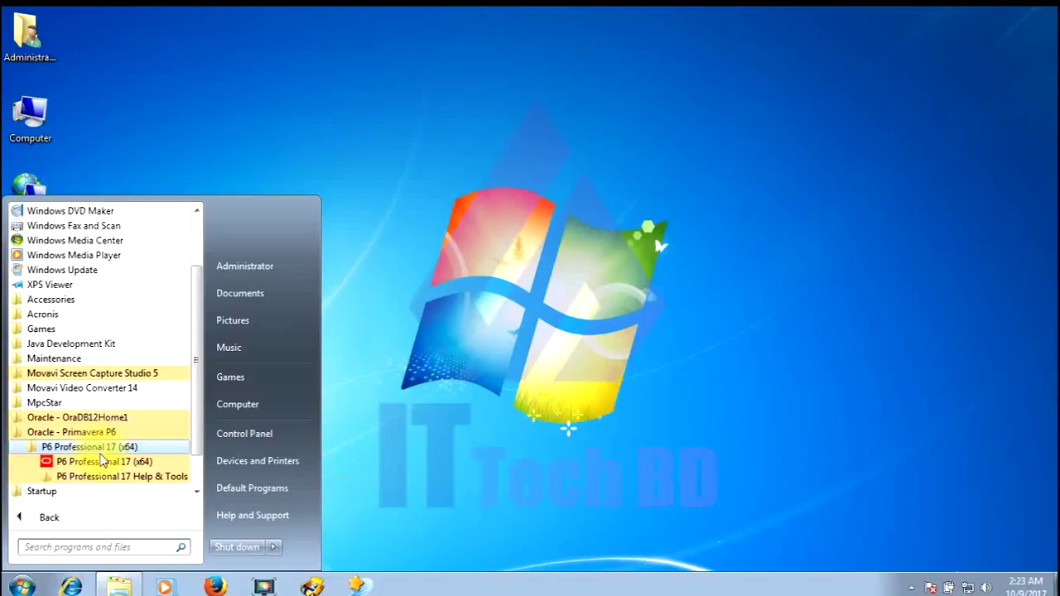
pyautogui.click(100, 461)
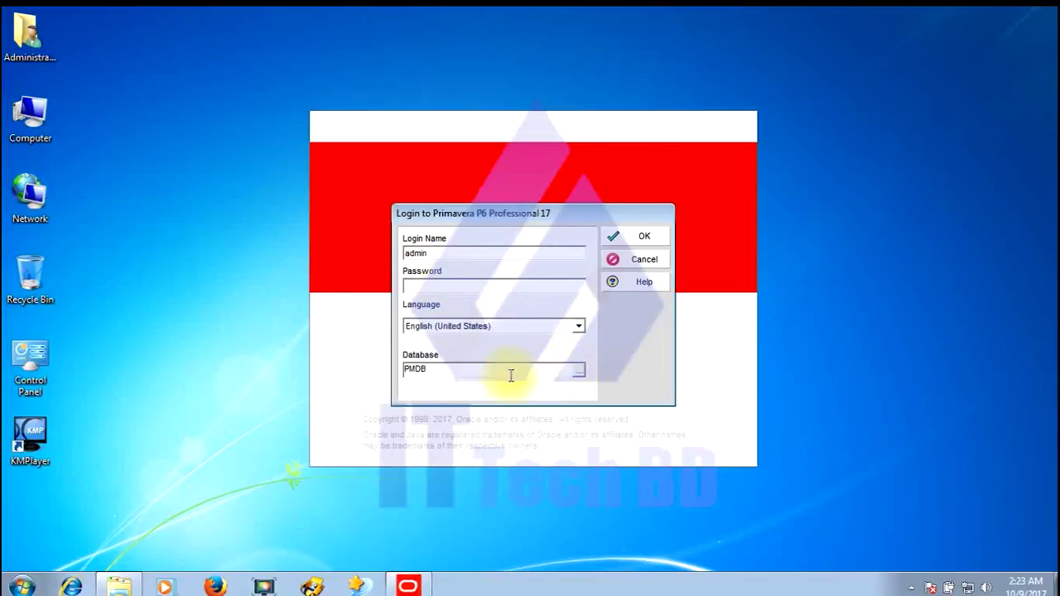
# Switch the PMDB database connection to the Oracle driver.
pyautogui.click(579, 370)
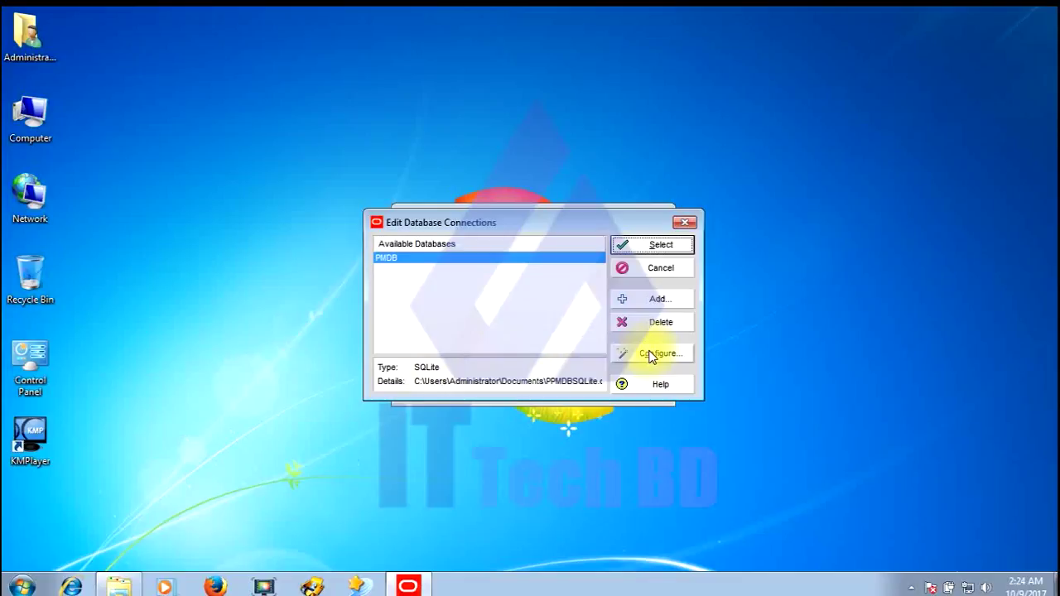
pyautogui.click(650, 354)
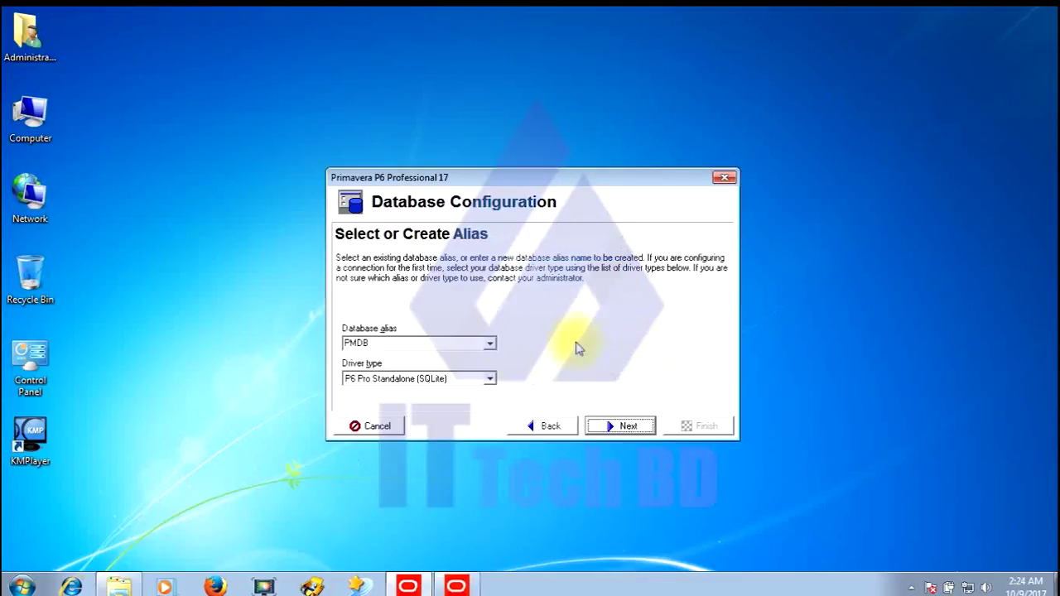
pyautogui.click(491, 379)
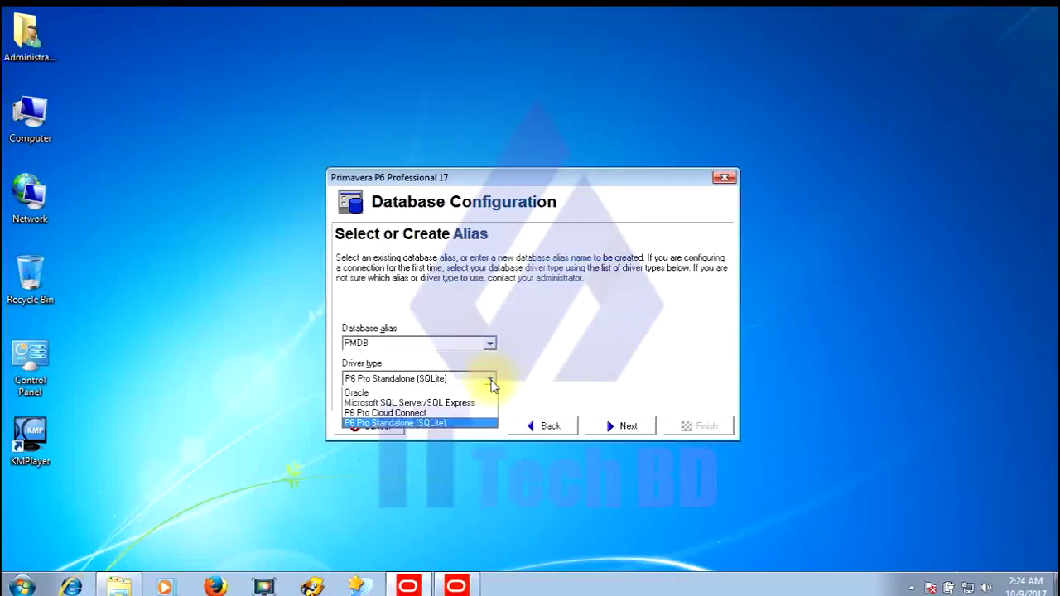
pyautogui.click(447, 394)
pyautogui.click(623, 429)
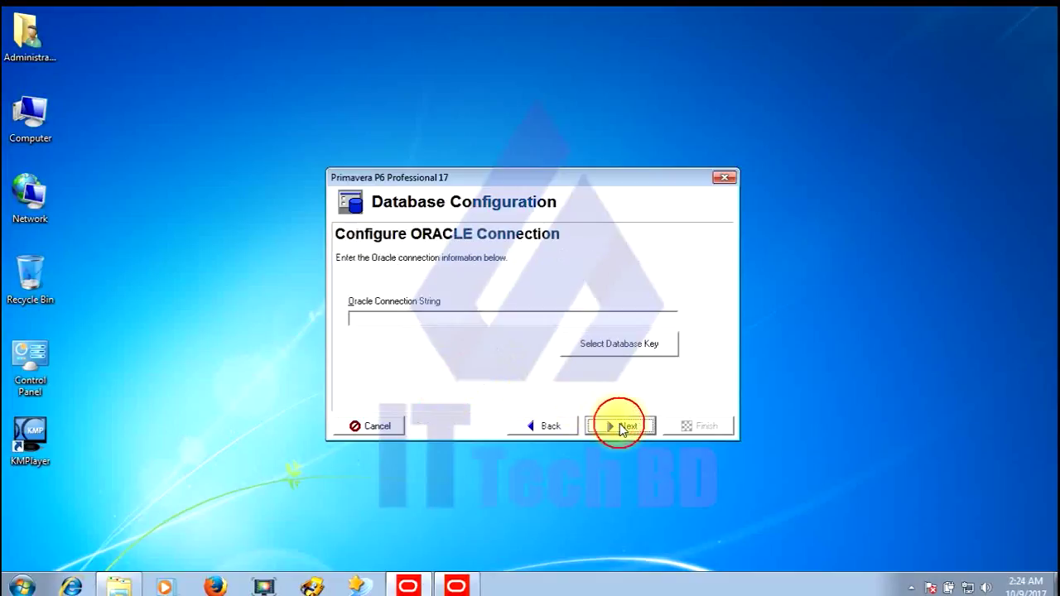
# Enter orcl as the Oracle connection string and continue to public login details.
pyautogui.click(457, 320)
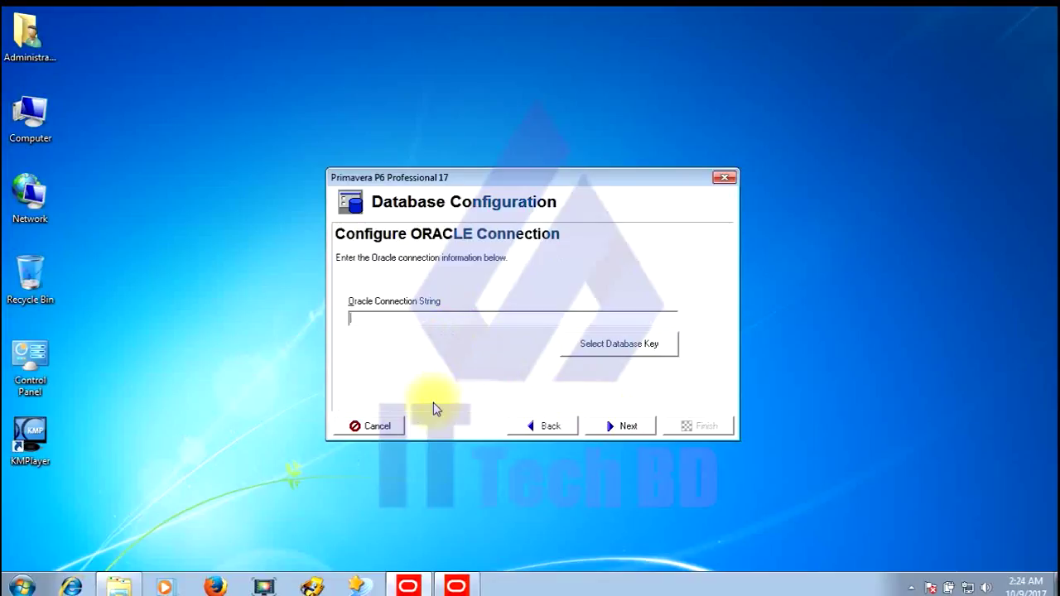
pyautogui.write('orcl')
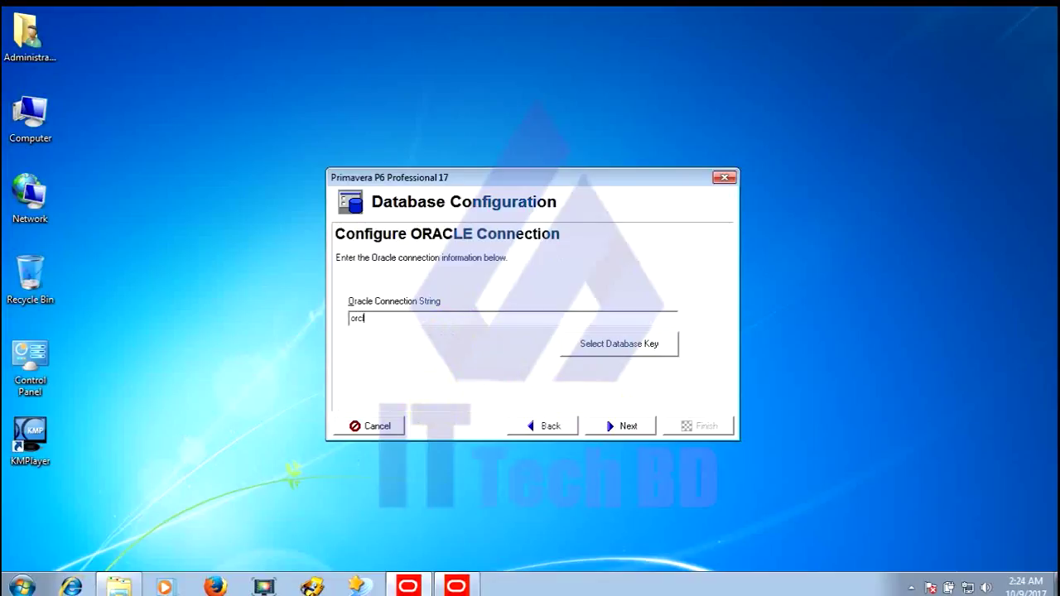
pyautogui.click(627, 427)
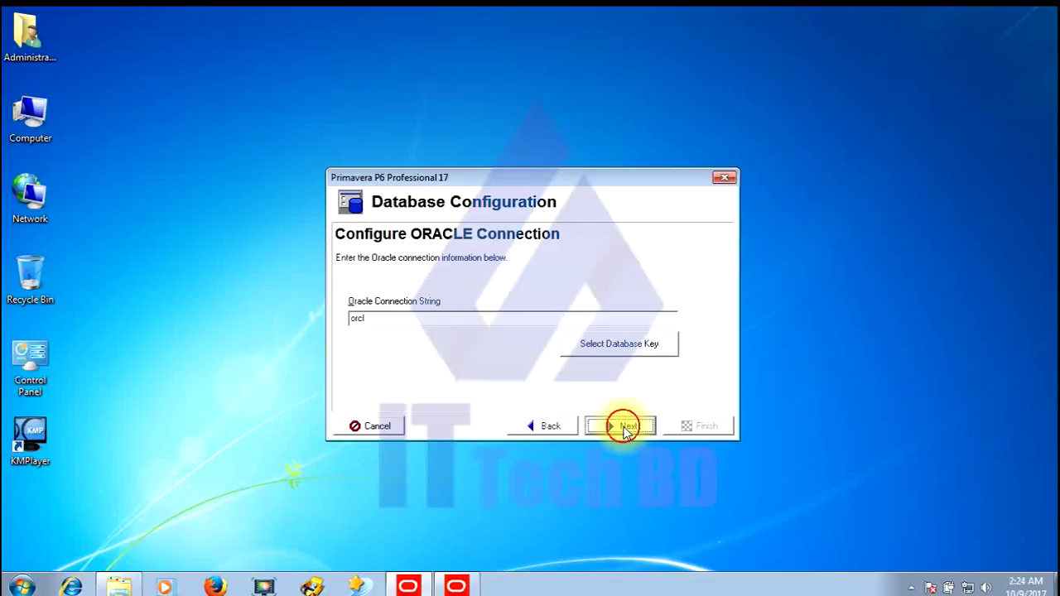
pyautogui.click(389, 386)
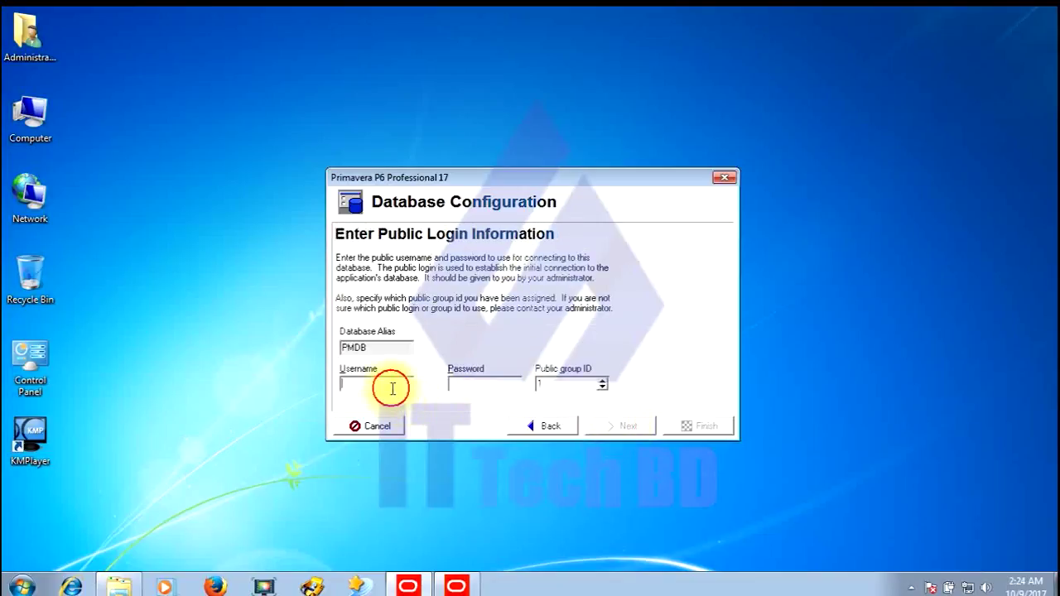
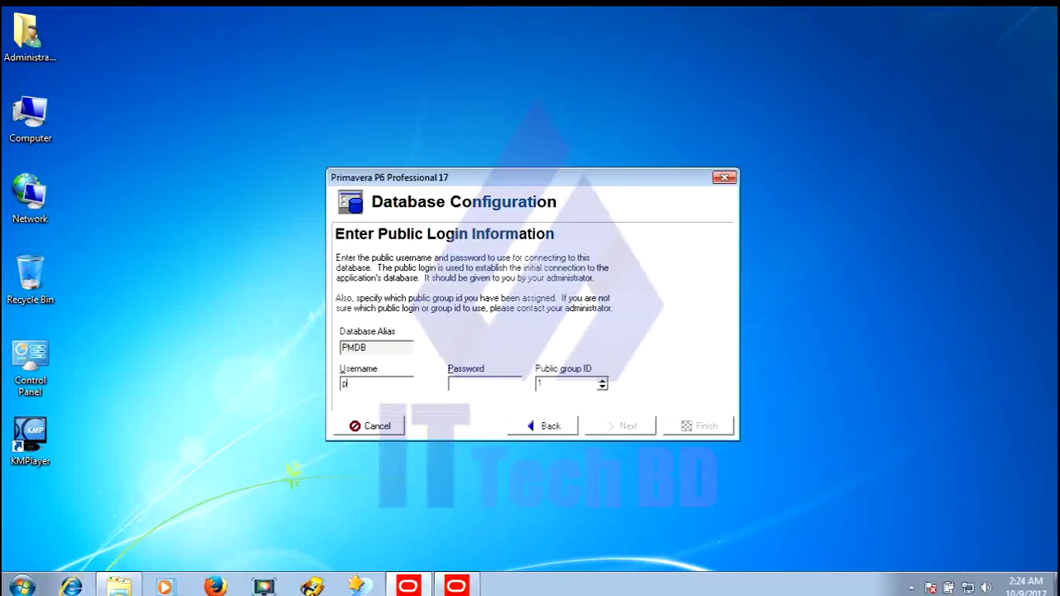
pyautogui.click(511, 383)
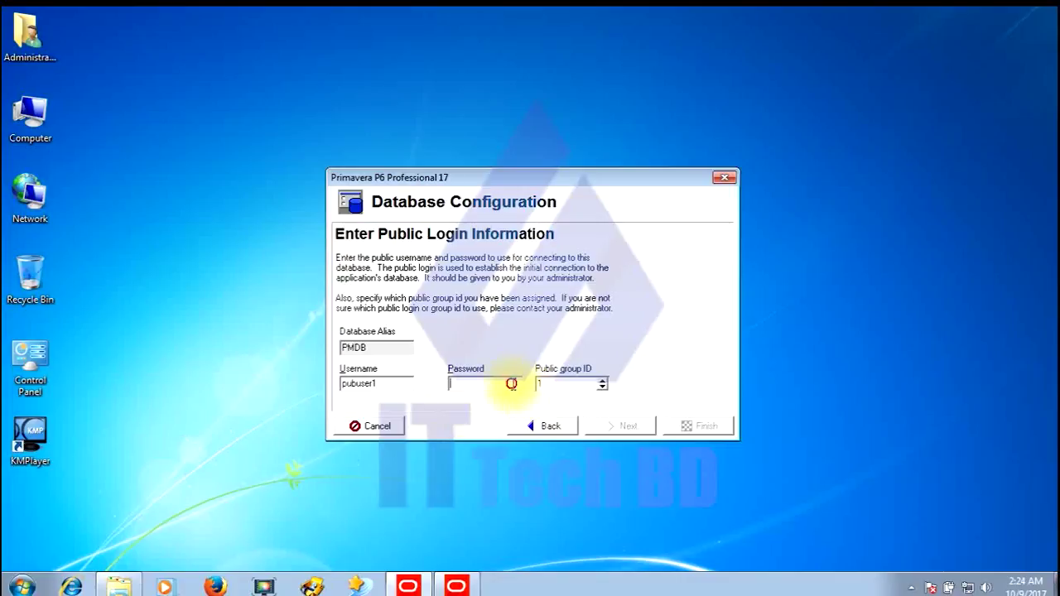
pyautogui.write('***')
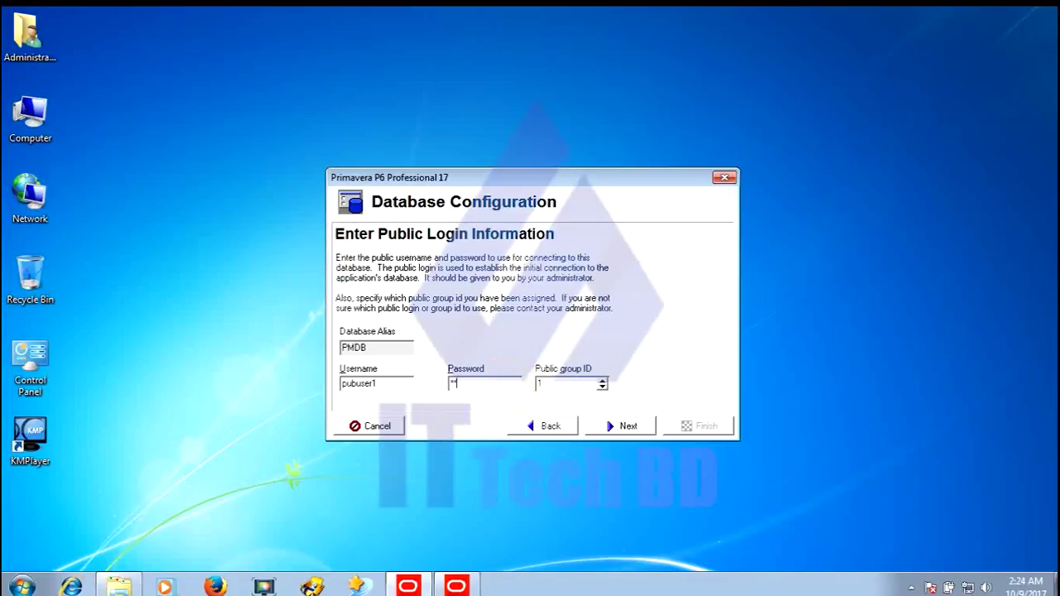
pyautogui.write('***')
pyautogui.click(625, 427)
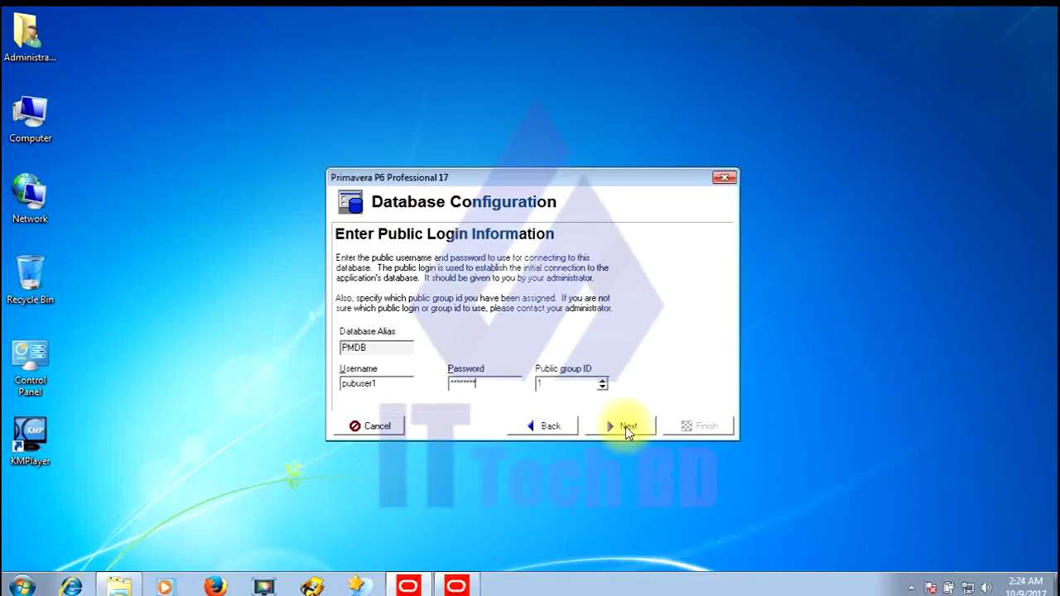
pyautogui.click(634, 426)
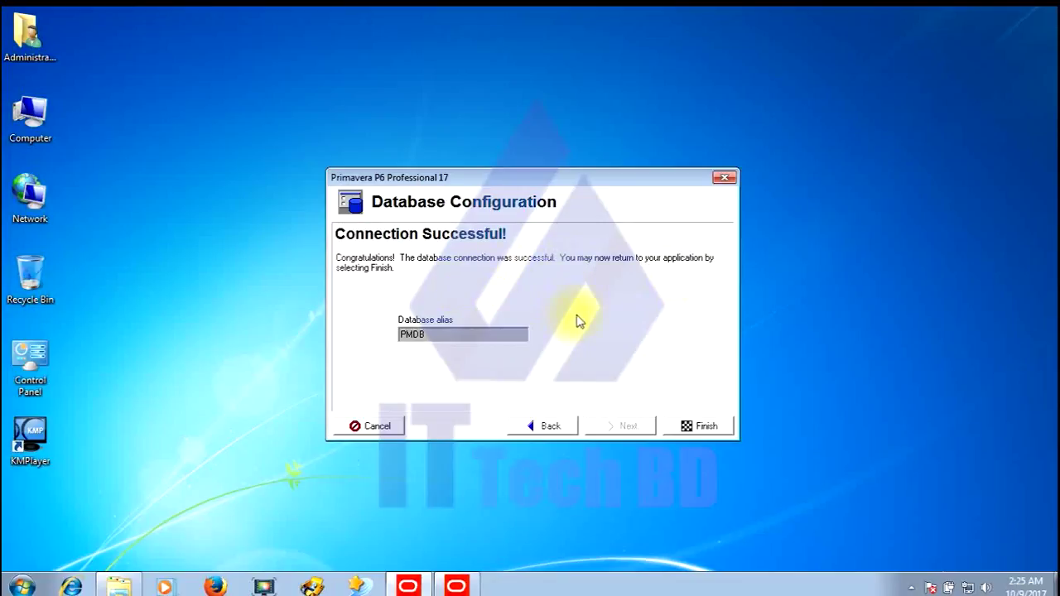
# Finish the configuration, select PMDB, and log in with the admin password.
pyautogui.click(699, 425)
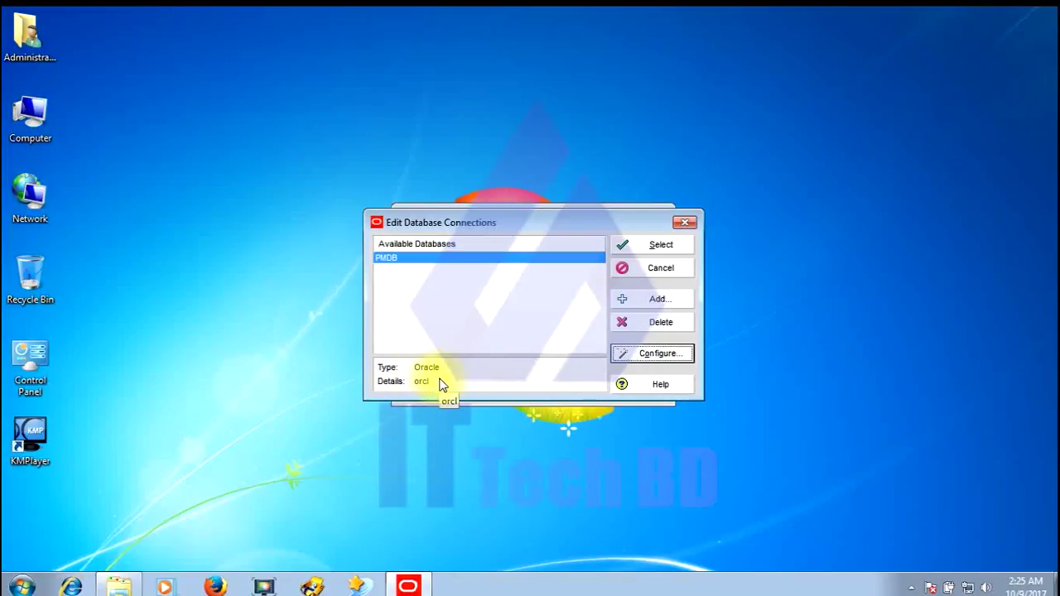
pyautogui.click(652, 244)
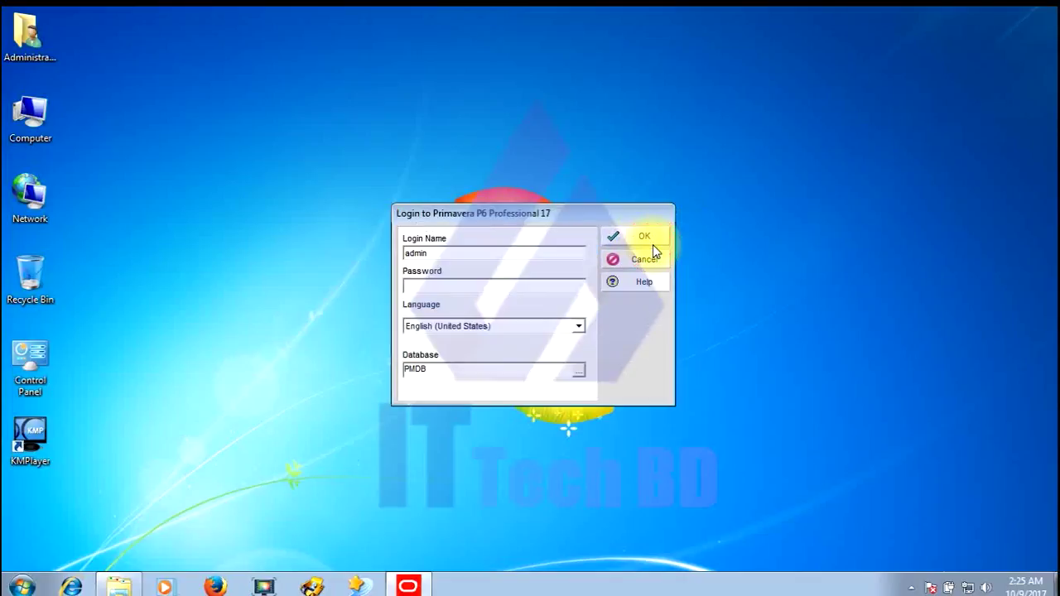
pyautogui.click(492, 285)
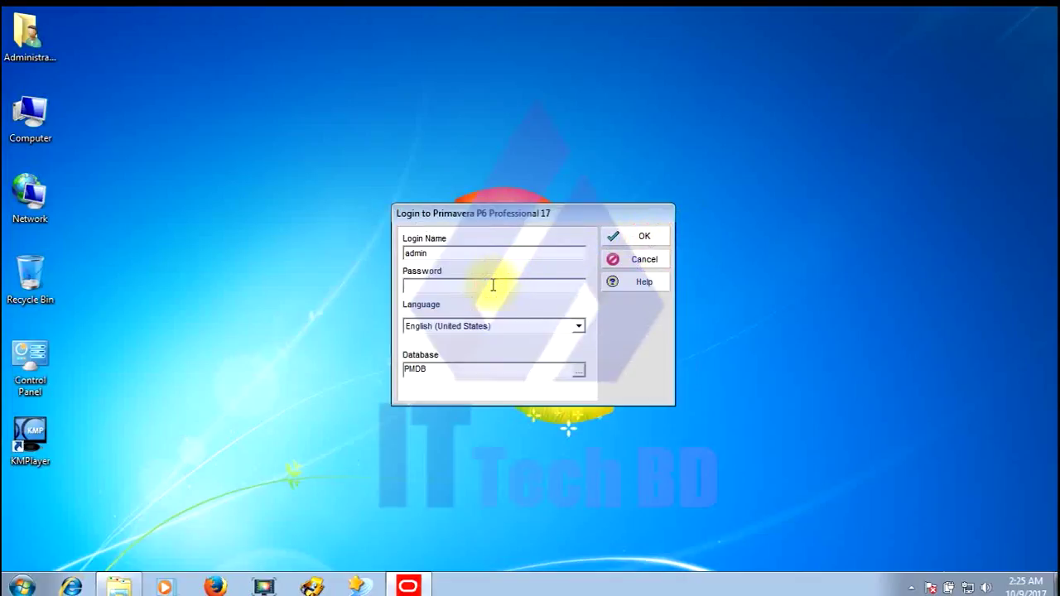
pyautogui.write('a')
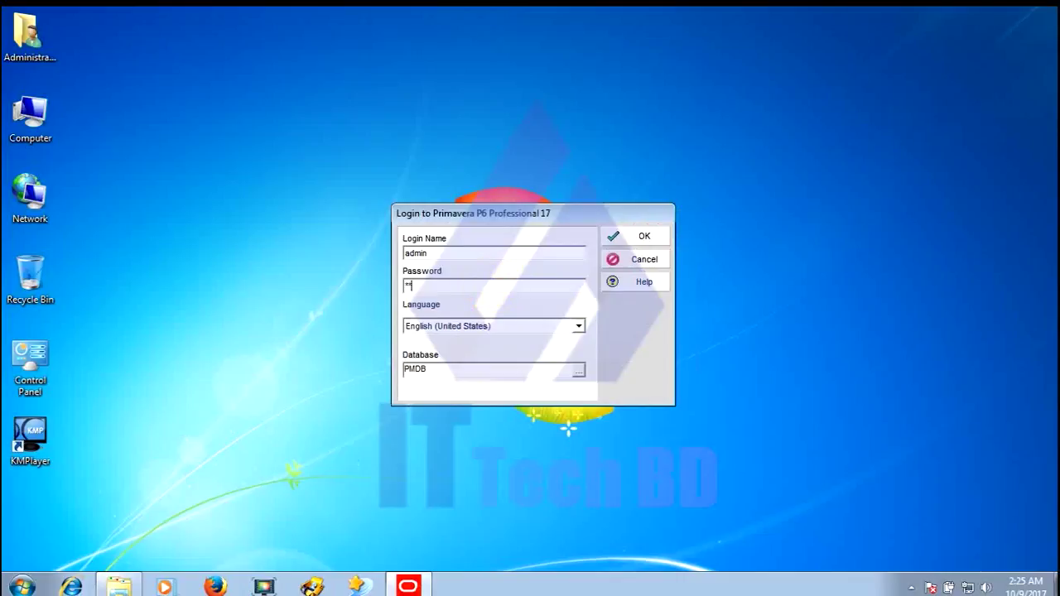
pyautogui.write('dmin')
pyautogui.click(628, 238)
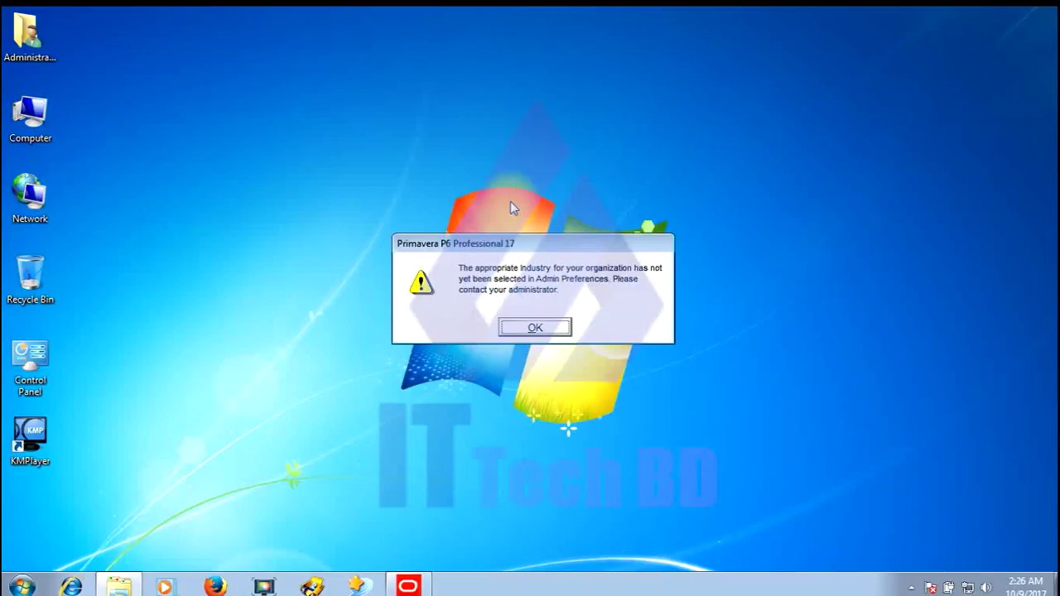
# Choose Engineering and Construction on the Industry page of Admin Preferences and confirm the change.
pyautogui.click(534, 327)
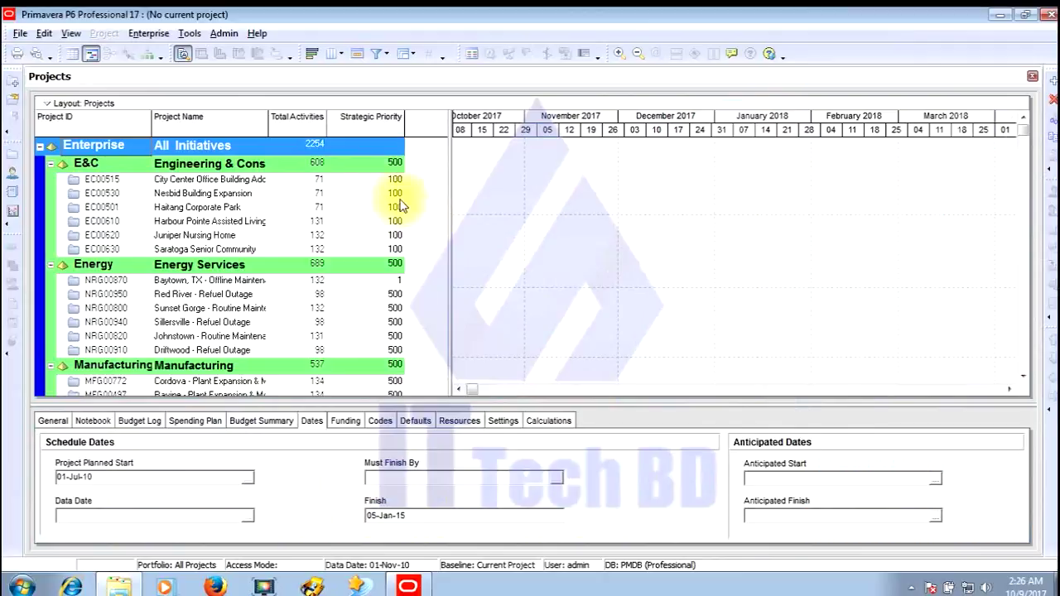
pyautogui.click(227, 35)
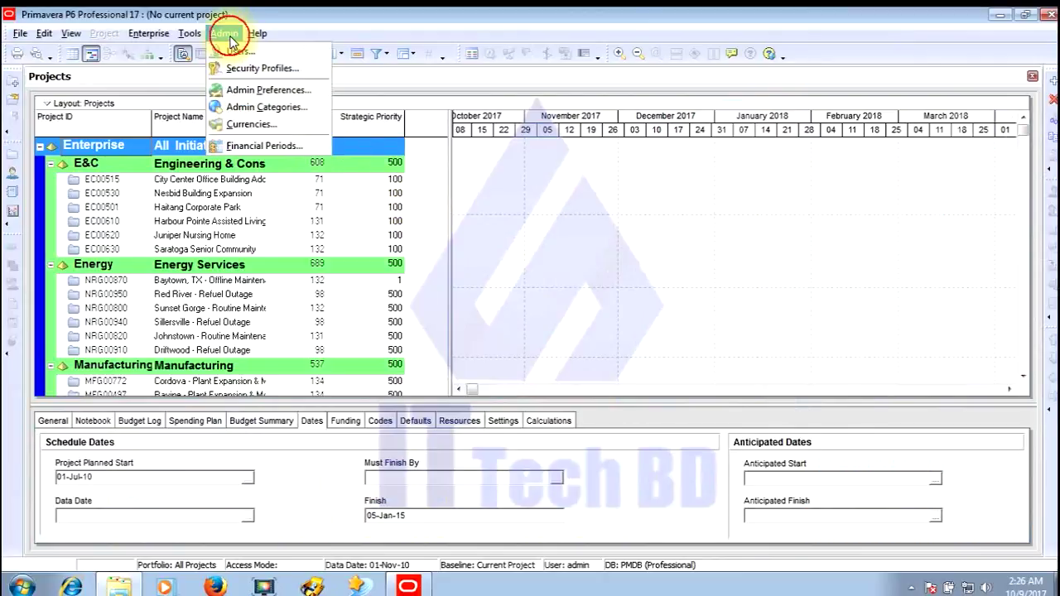
pyautogui.click(245, 92)
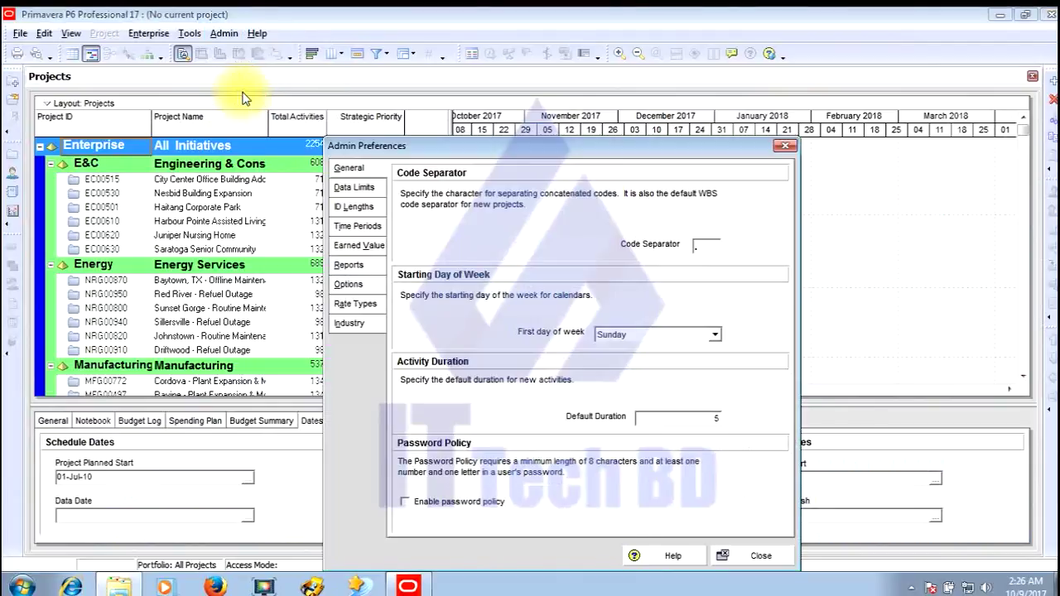
pyautogui.click(354, 328)
pyautogui.click(475, 238)
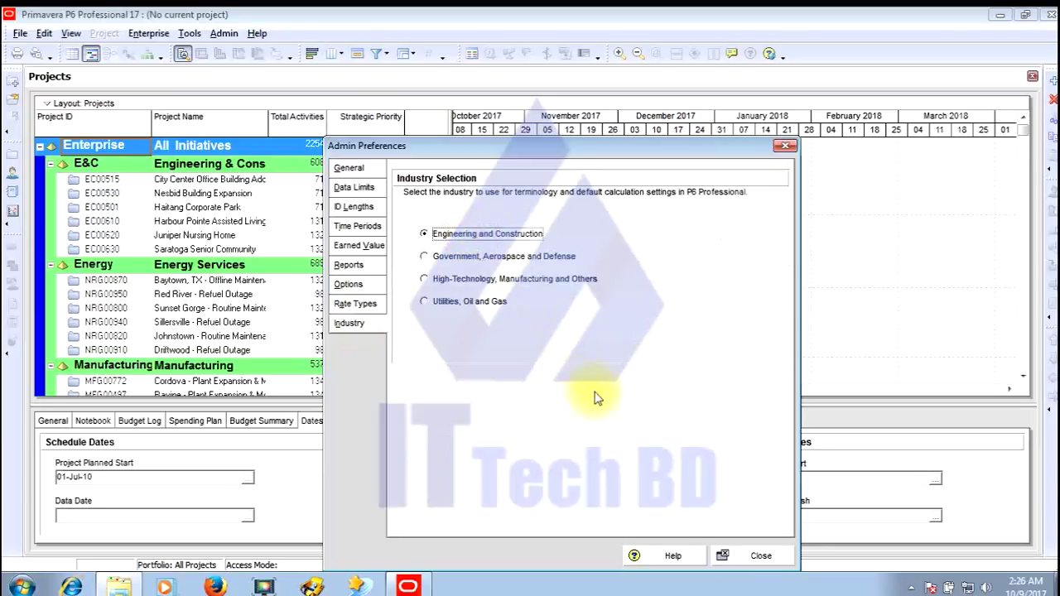
pyautogui.click(759, 556)
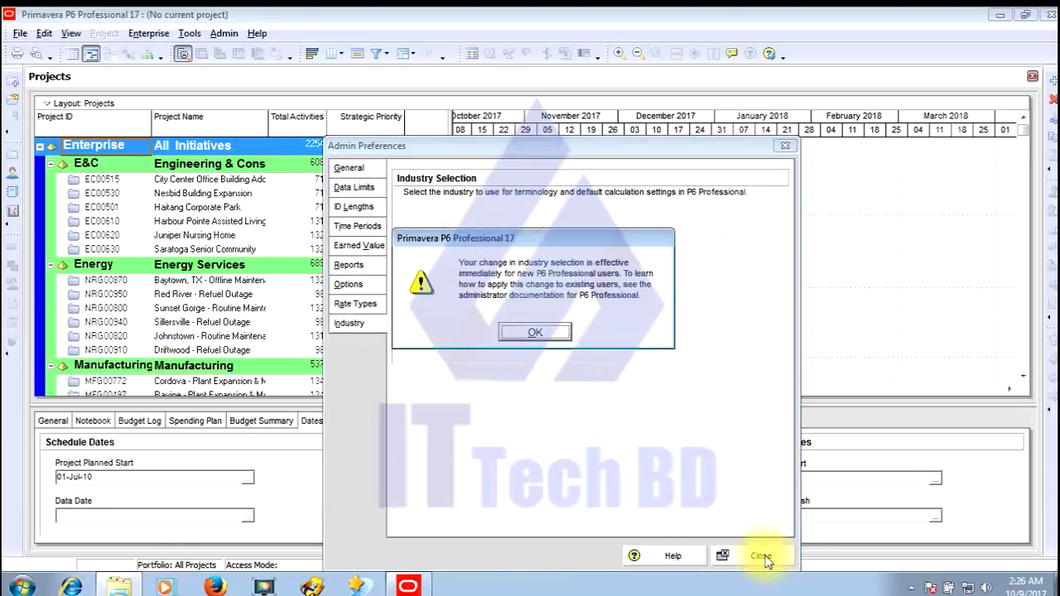
pyautogui.click(538, 331)
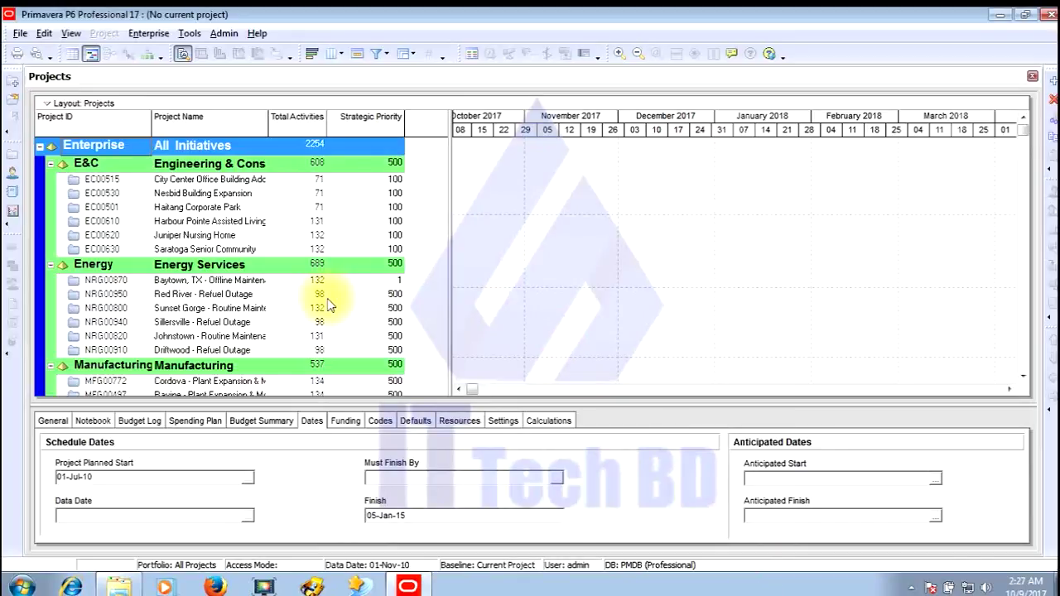
pyautogui.click(224, 35)
pyautogui.moveTo(17, 37)
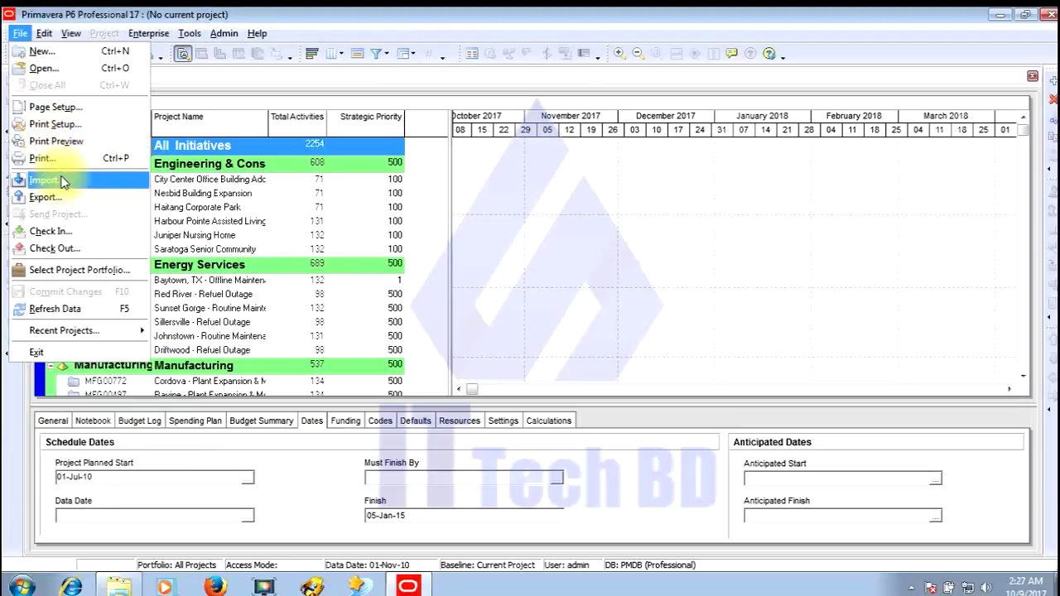
pyautogui.moveTo(224, 33)
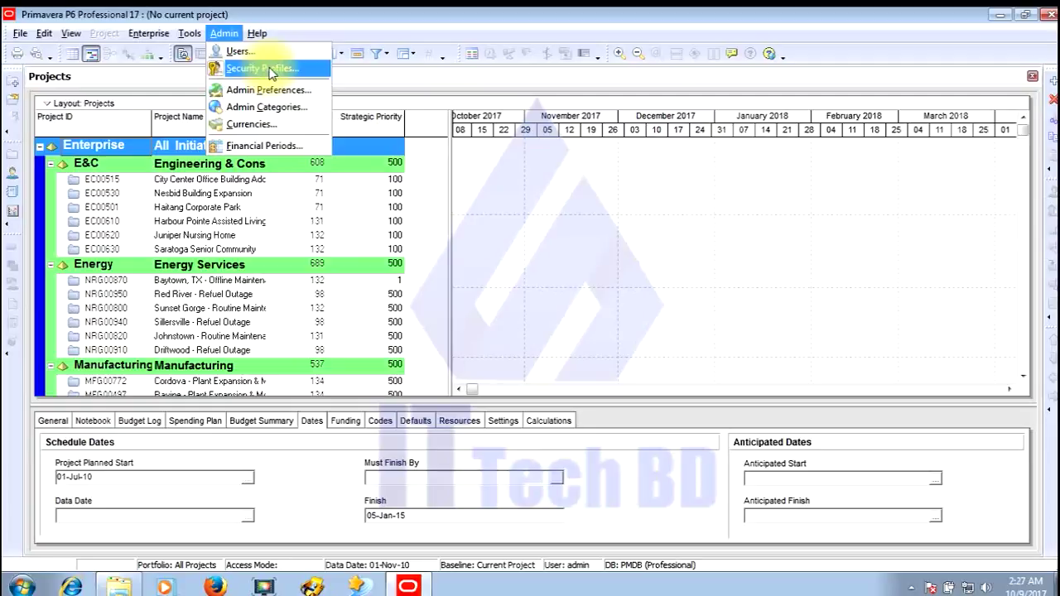
pyautogui.click(325, 25)
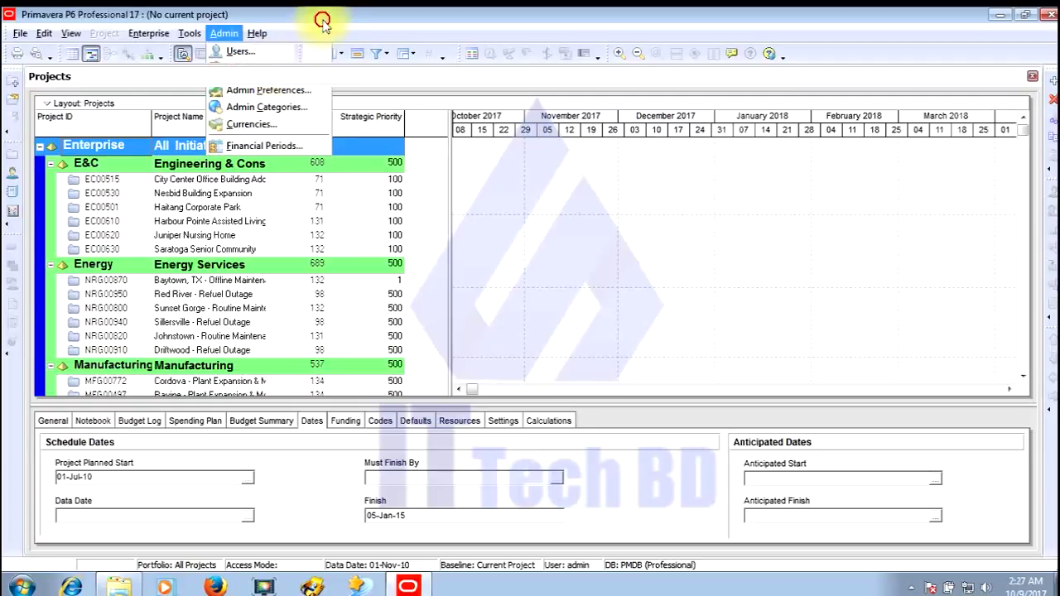